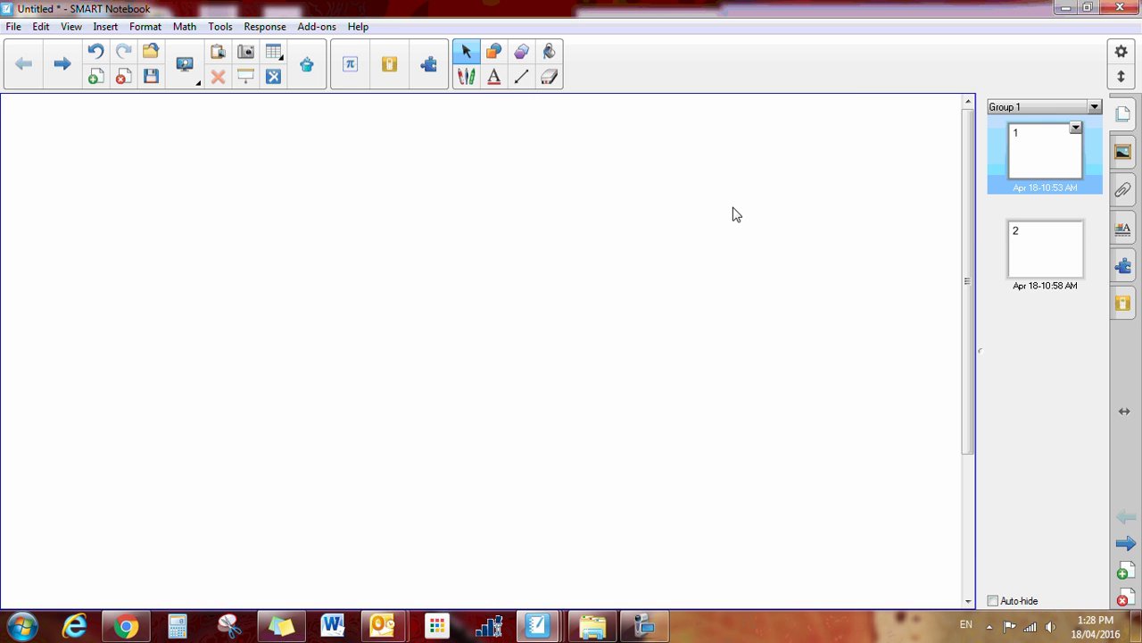
Step: Place the blue number 0 from the Gallery Essentials pictures on the left part of the blank page
left_click(1127, 154)
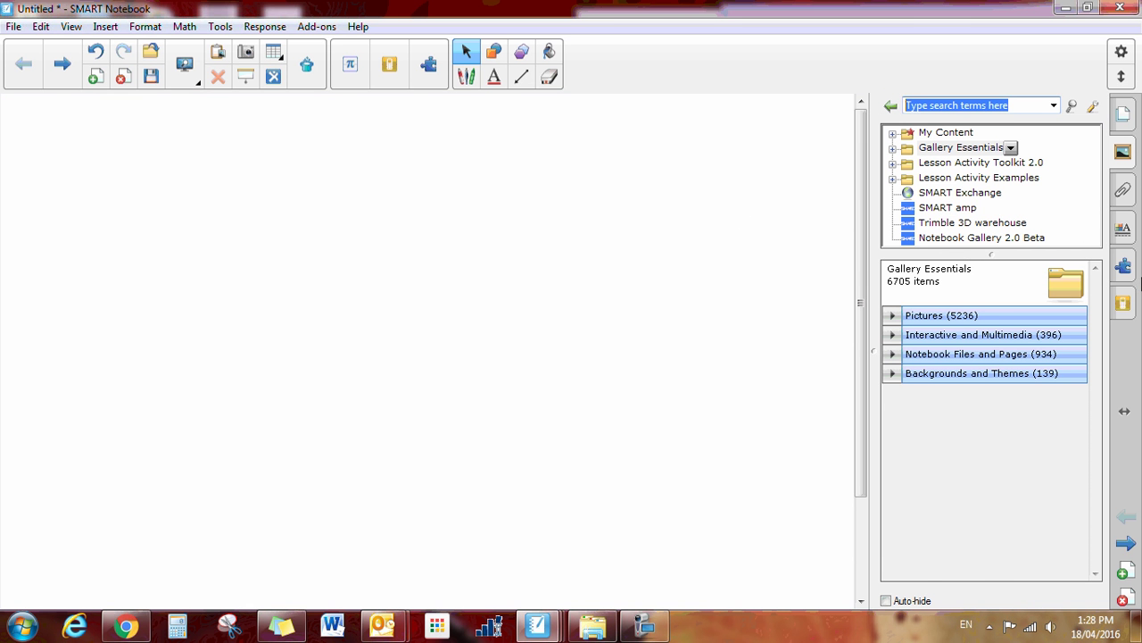
left_click(892, 316)
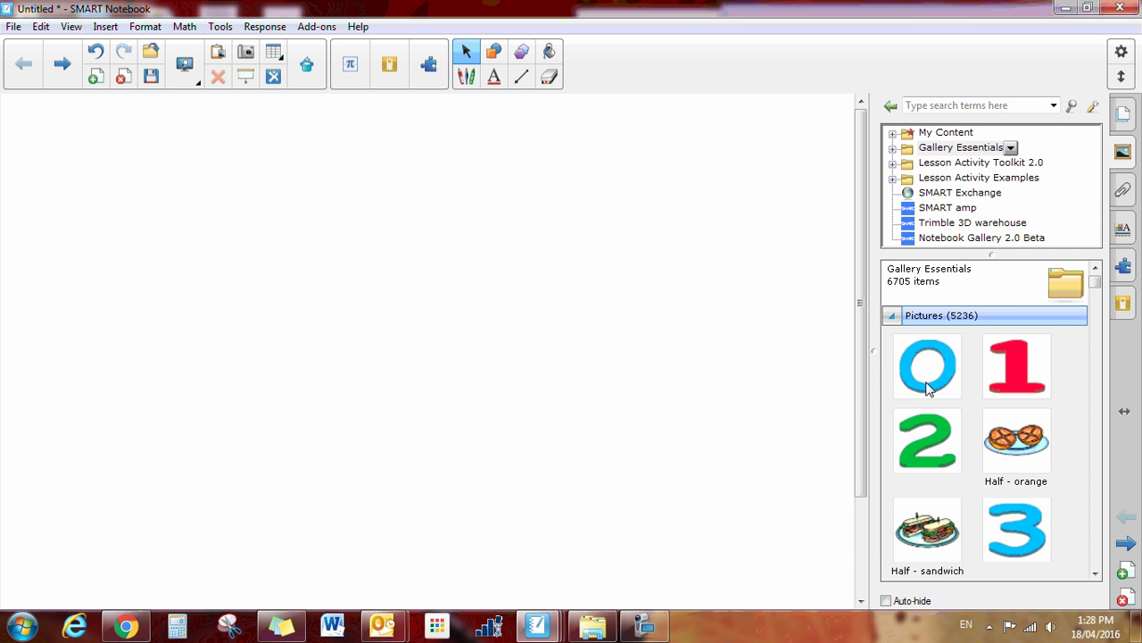
left_click_drag(929, 383, 188, 337)
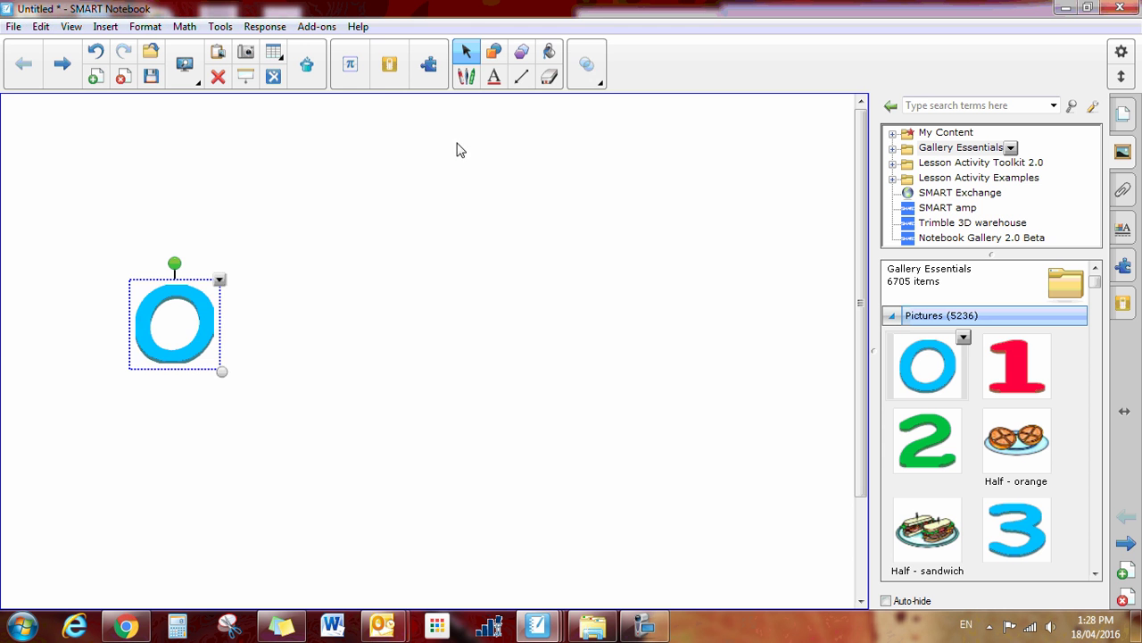
Step: Move the blue 0 up and to the right on the page, and shrink it slightly
left_click(339, 214)
left_click(190, 331)
left_click_drag(190, 330, 363, 235)
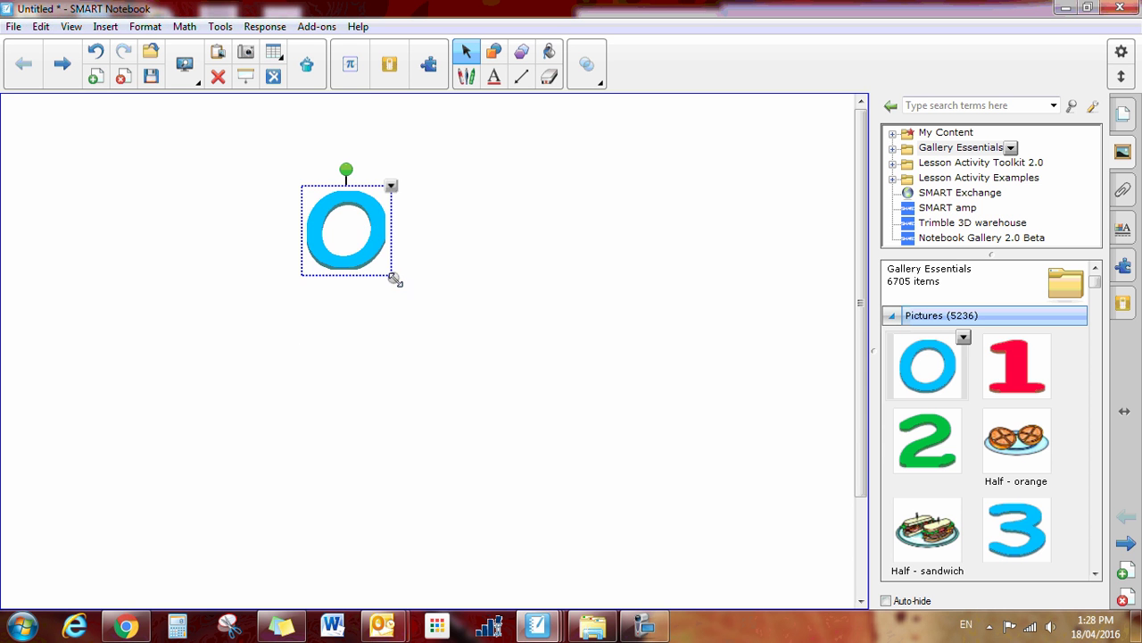
left_click_drag(394, 279, 381, 265)
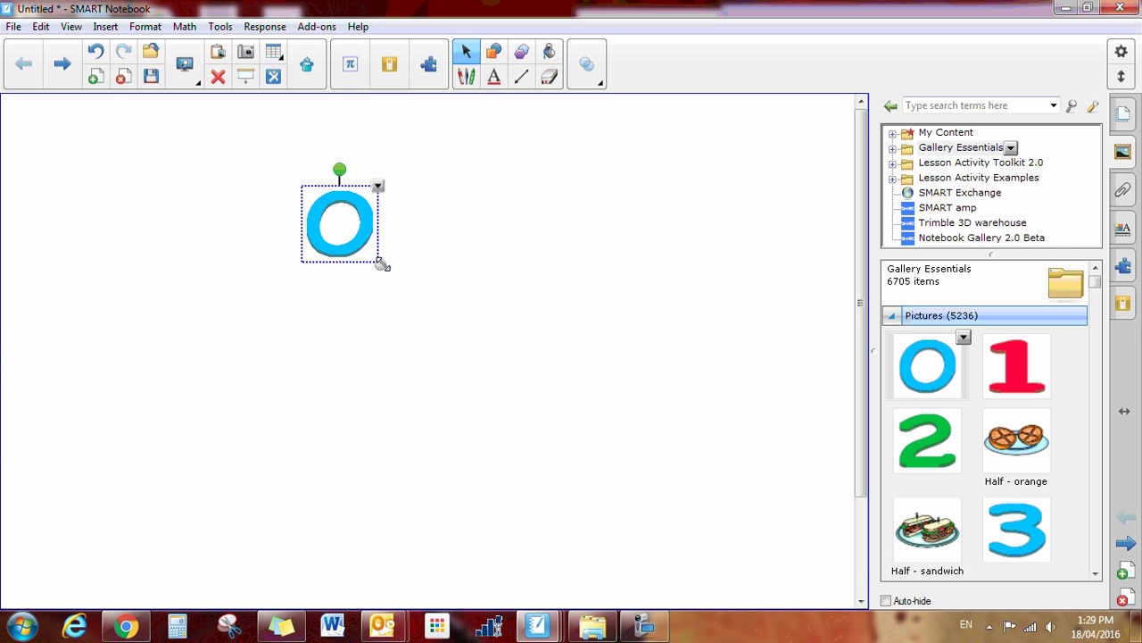
Step: Paint a purple zigzag stroke to the right of the blue 0 with the Paint Brush pen type
left_click(466, 77)
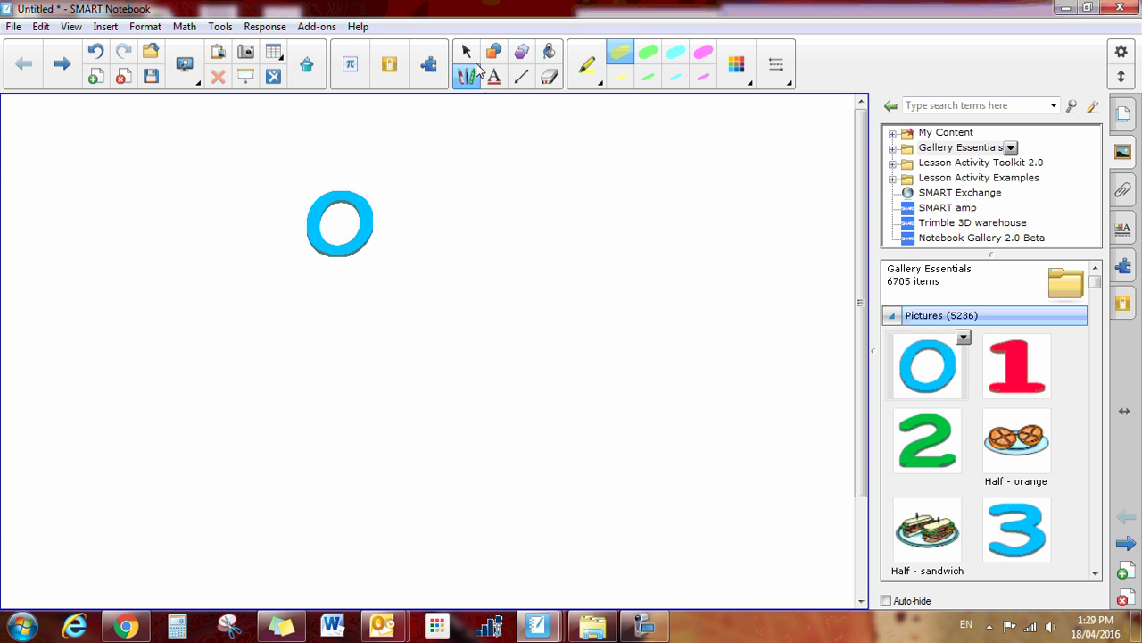
left_click(465, 52)
left_click(469, 78)
left_click(592, 77)
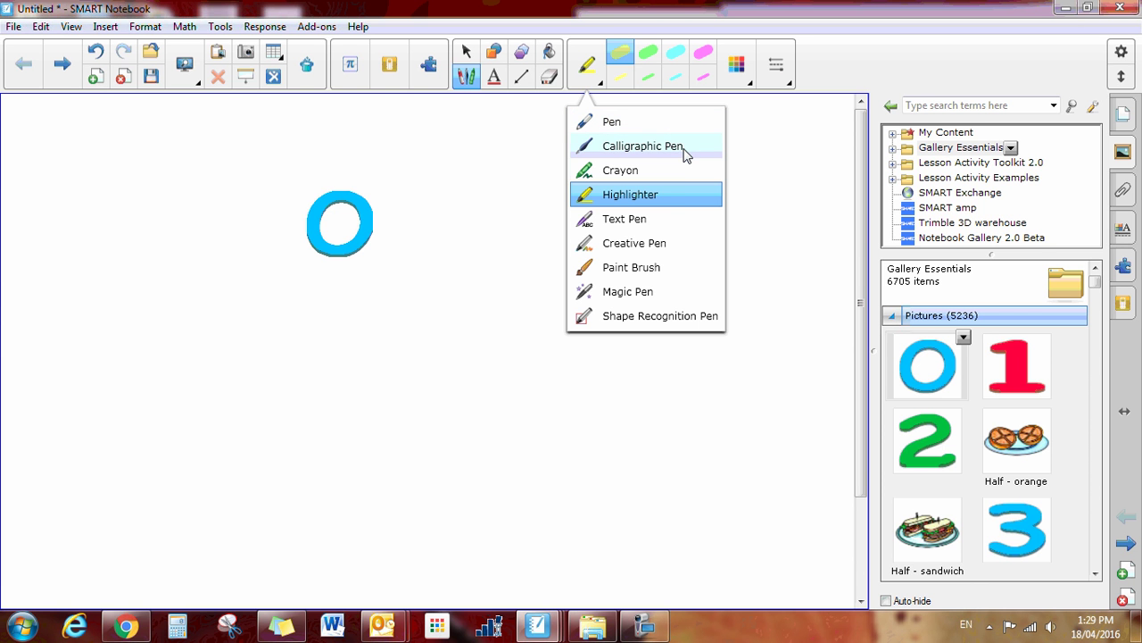
left_click(665, 250)
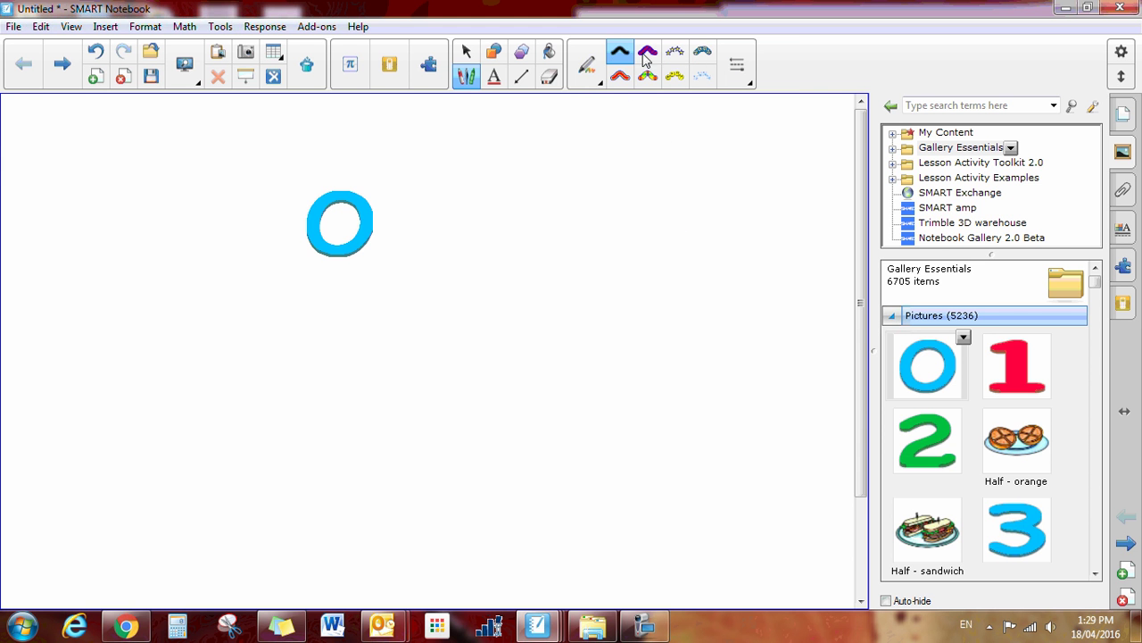
left_click(587, 67)
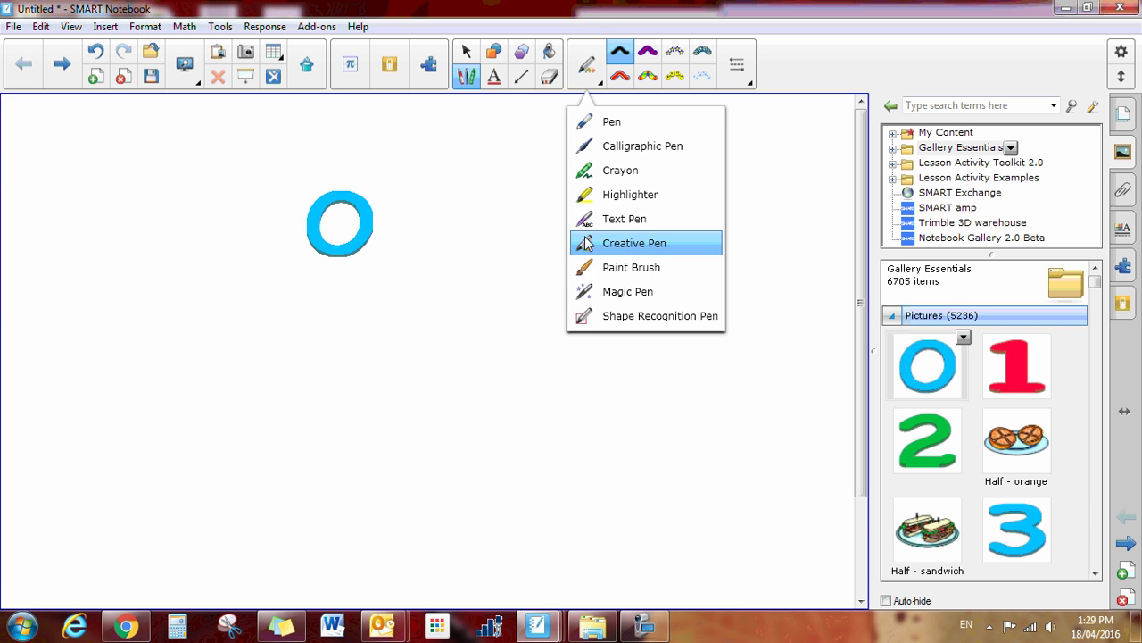
left_click(606, 270)
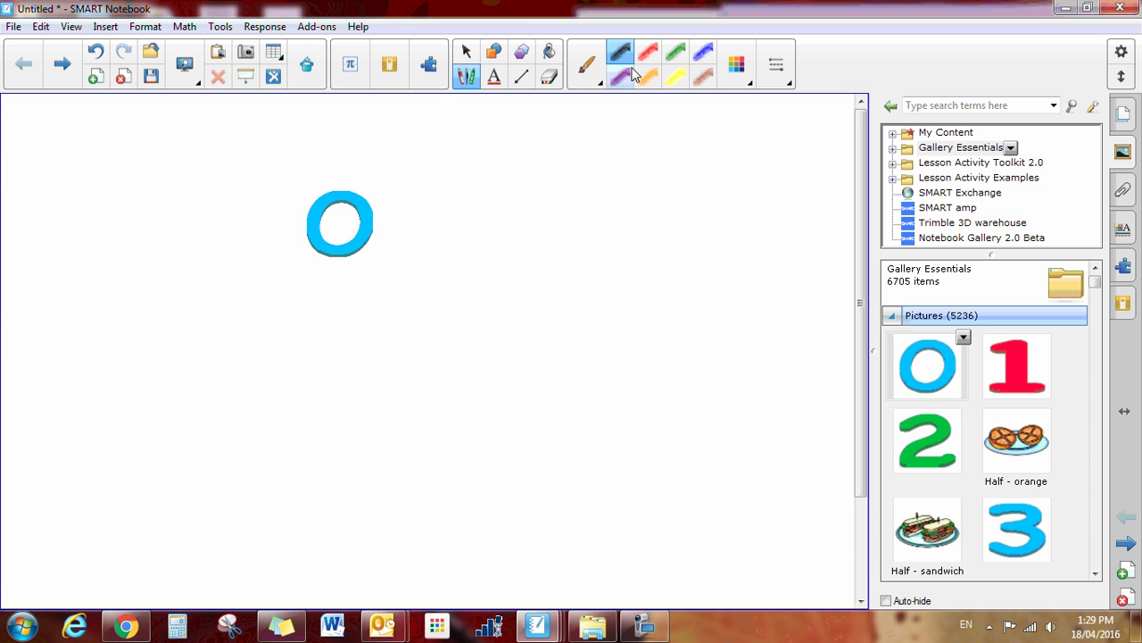
mouse_move(559, 204)
left_mouse_down()
mouse_move(655, 173)
mouse_move(696, 245)
left_mouse_up()
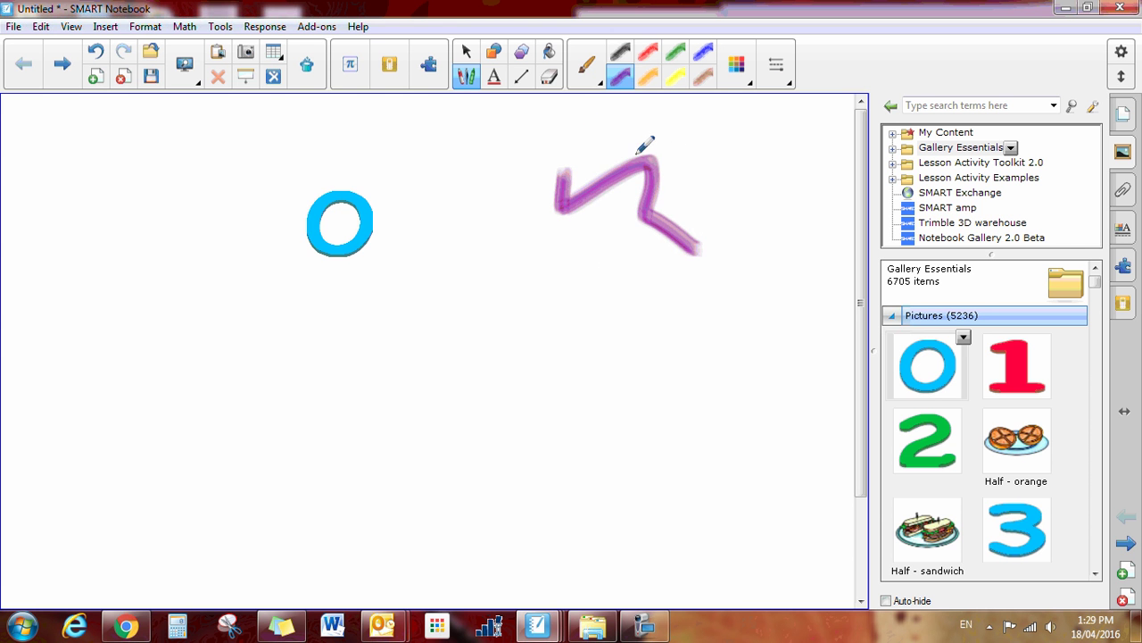
Step: Draw a black zigzag stroke with the Crayon pen type, below and left of the purple stroke
left_click(581, 78)
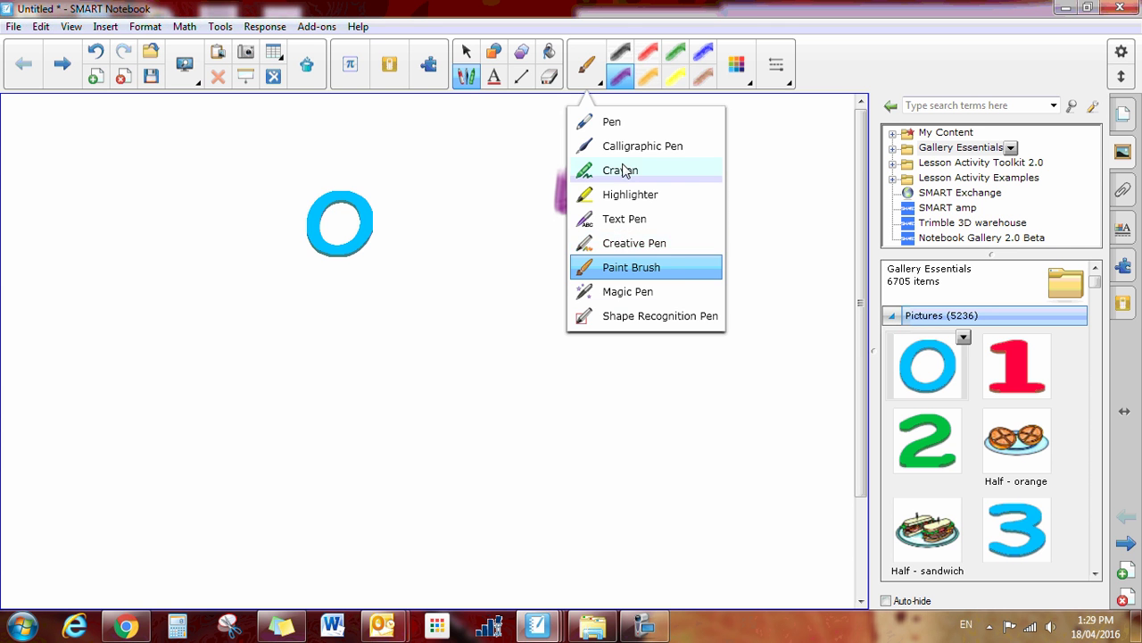
key("Escape")
mouse_move(483, 234)
left_mouse_down()
mouse_move(554, 306)
mouse_move(611, 318)
left_mouse_up()
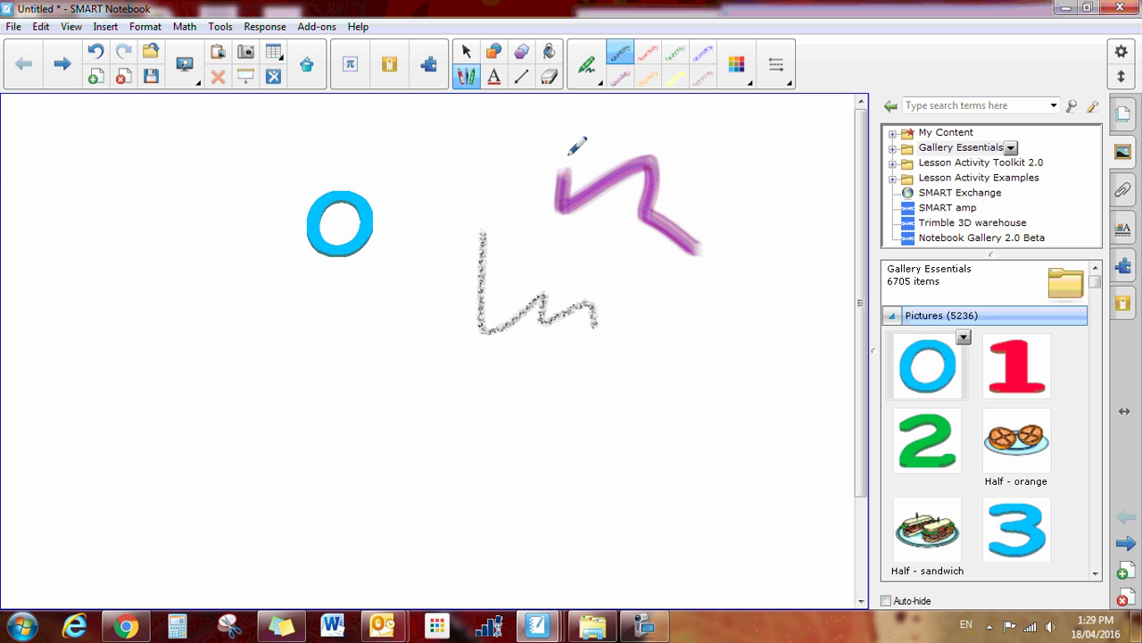
Step: Draw a closed loop with the Magic Pen between the blue 0 and the crayon stroke
left_click(585, 76)
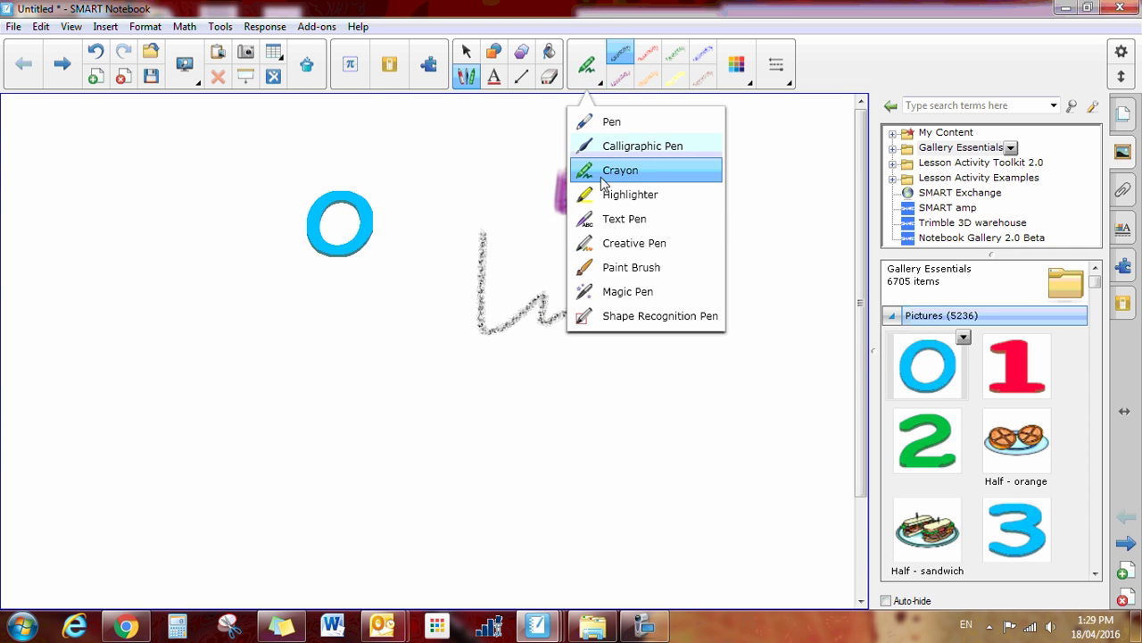
left_click(623, 292)
mouse_move(426, 284)
left_mouse_down()
mouse_move(483, 361)
mouse_move(427, 282)
left_mouse_up()
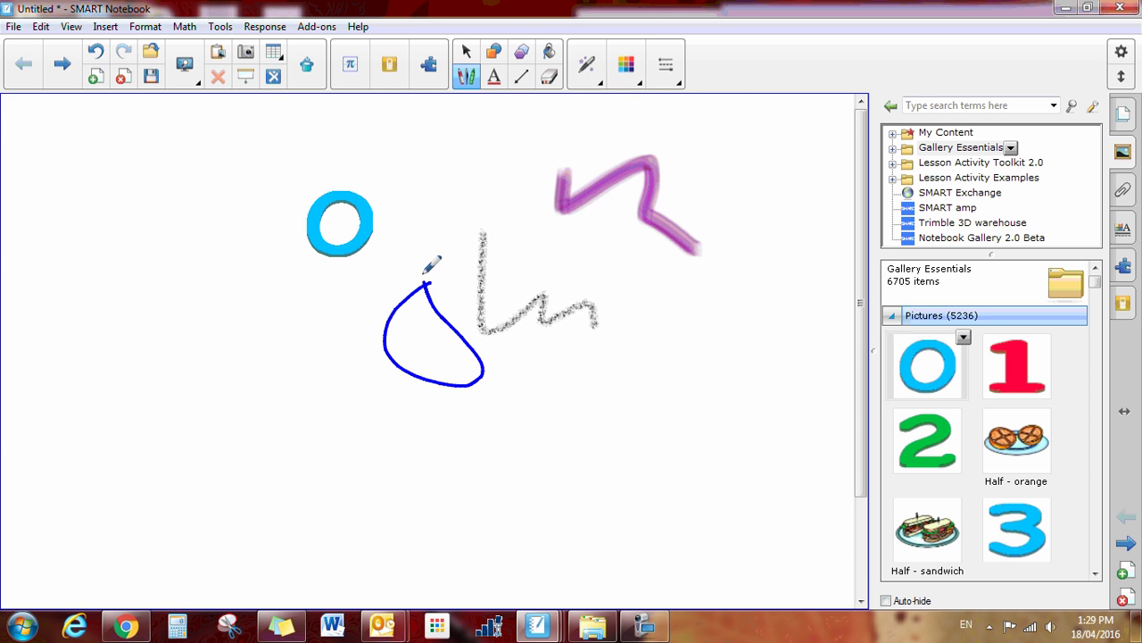
Step: Sketch a square, a triangle, a circle and a wide rectangle in free areas of the page with the Shape Recognition Pen
left_click(585, 75)
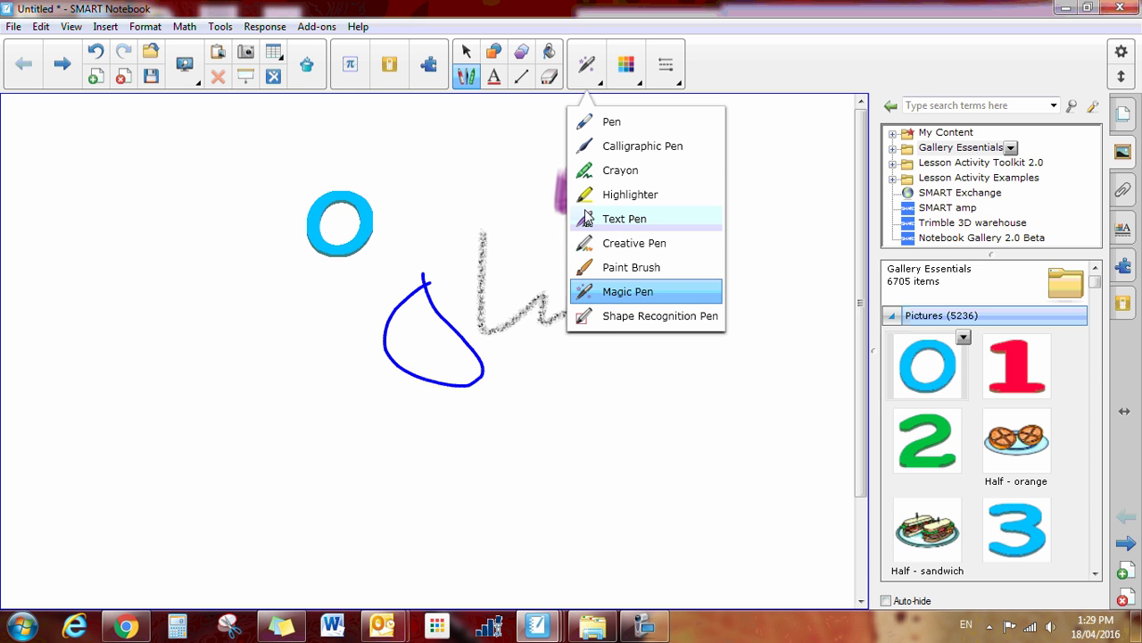
left_click(627, 318)
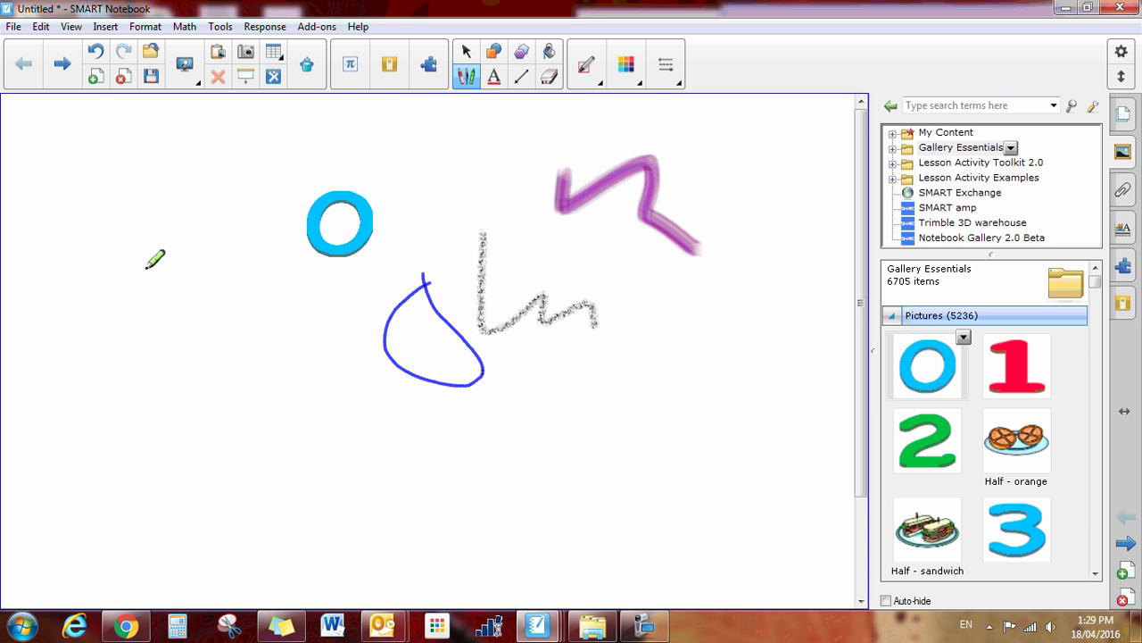
mouse_move(146, 266)
left_mouse_down()
mouse_move(150, 353)
mouse_move(244, 330)
mouse_move(238, 255)
mouse_move(146, 261)
left_mouse_up()
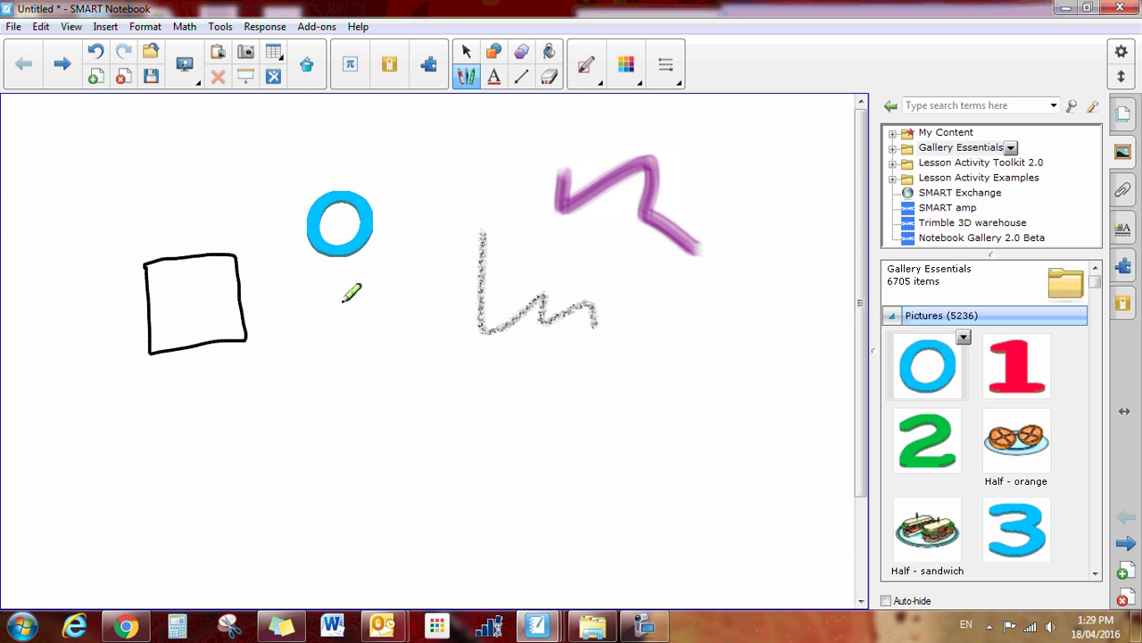
mouse_move(343, 301)
left_mouse_down()
mouse_move(401, 414)
mouse_move(340, 305)
left_mouse_up()
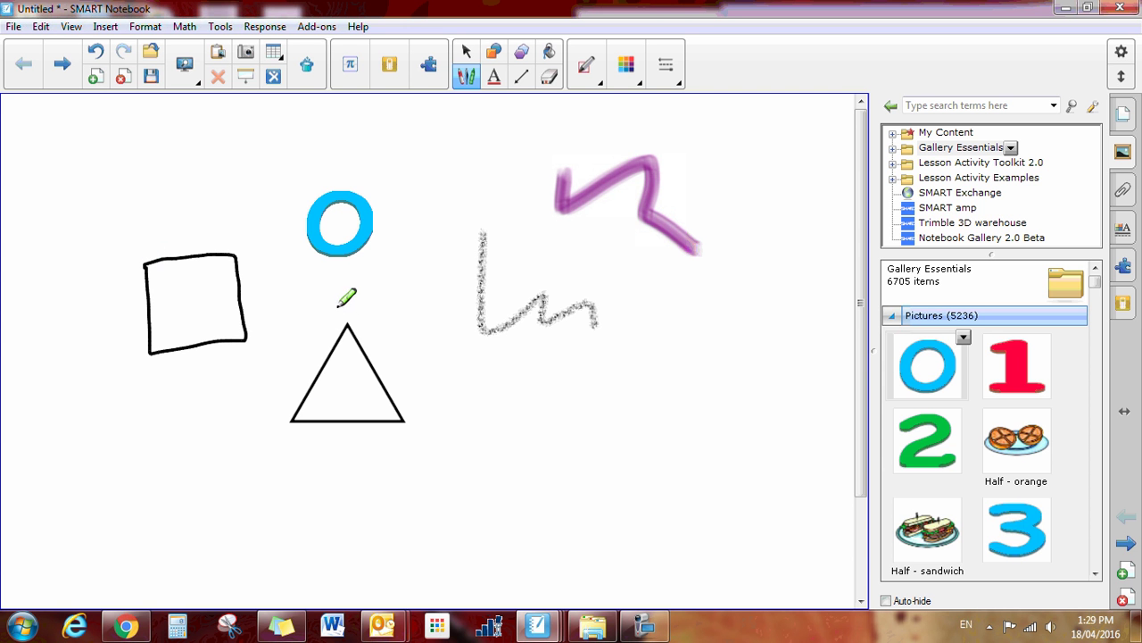
mouse_move(617, 359)
left_mouse_down()
mouse_move(694, 424)
mouse_move(610, 361)
left_mouse_up()
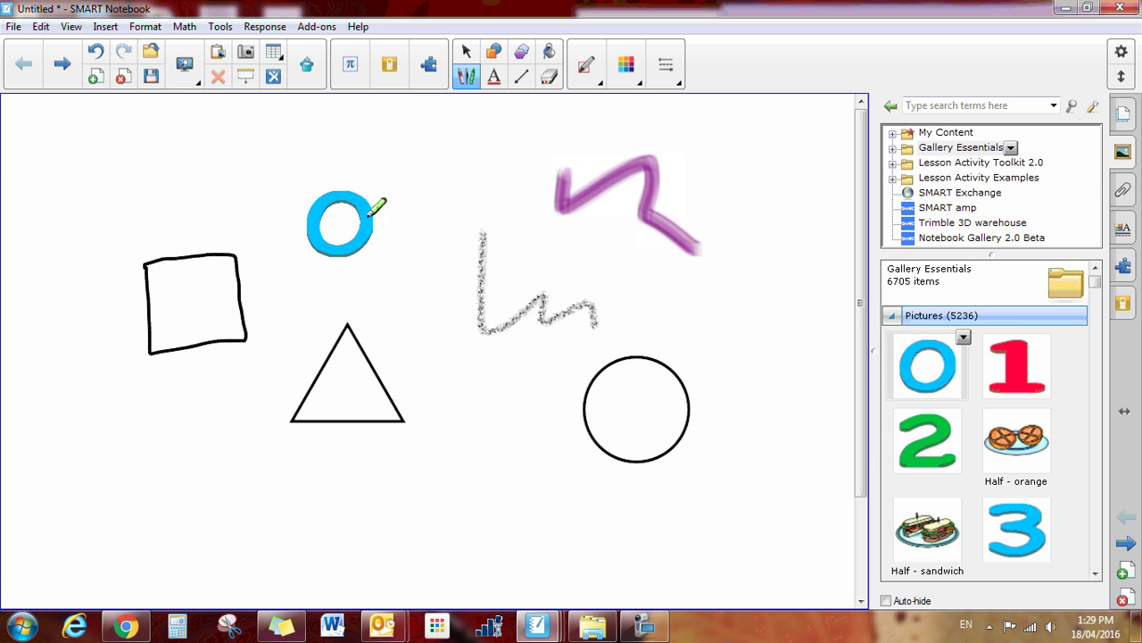
mouse_move(146, 128)
left_mouse_down()
mouse_move(238, 178)
mouse_move(265, 119)
mouse_move(148, 128)
left_mouse_up()
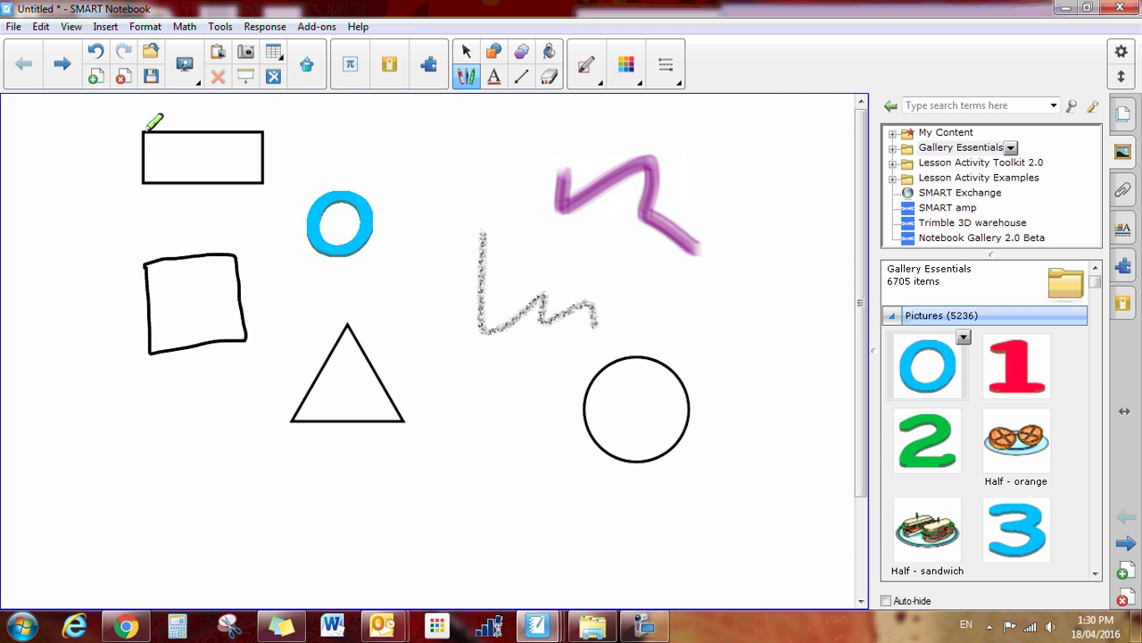
Step: Set the pen to the fifth line thickness and draw a thick black diagonal line across the crayon stroke's area
left_click(602, 76)
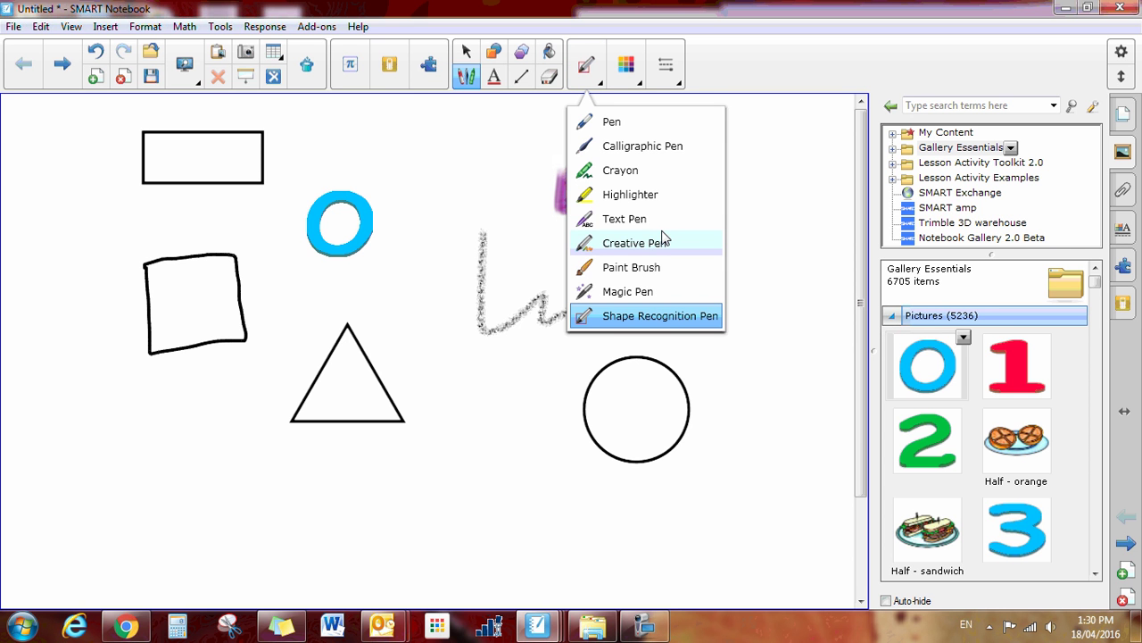
left_click(633, 73)
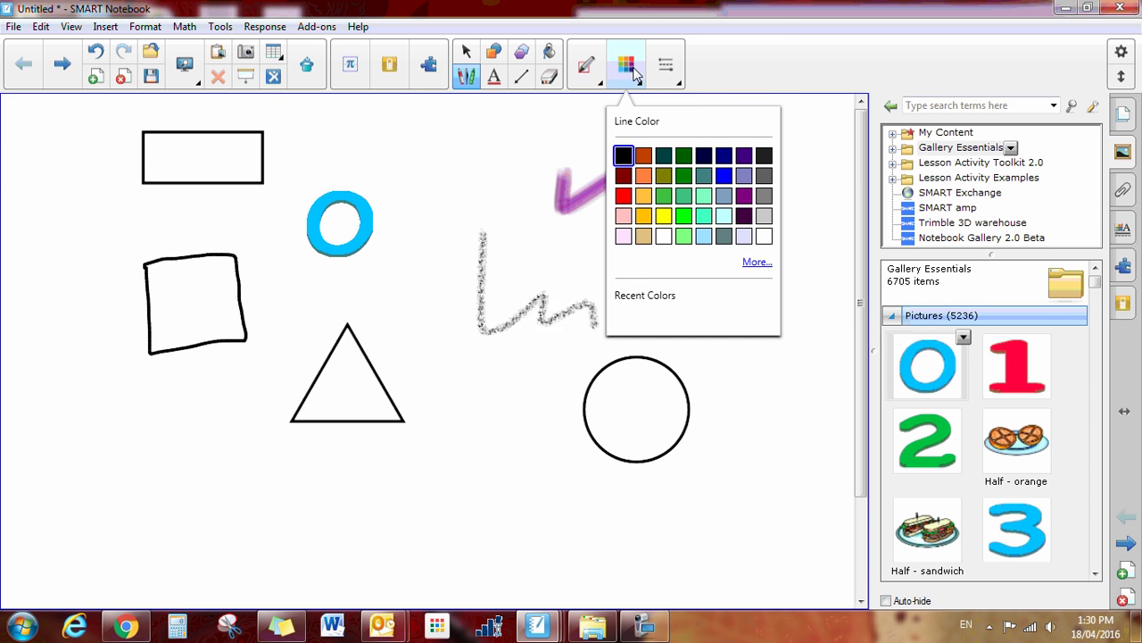
left_click(676, 74)
left_click(677, 74)
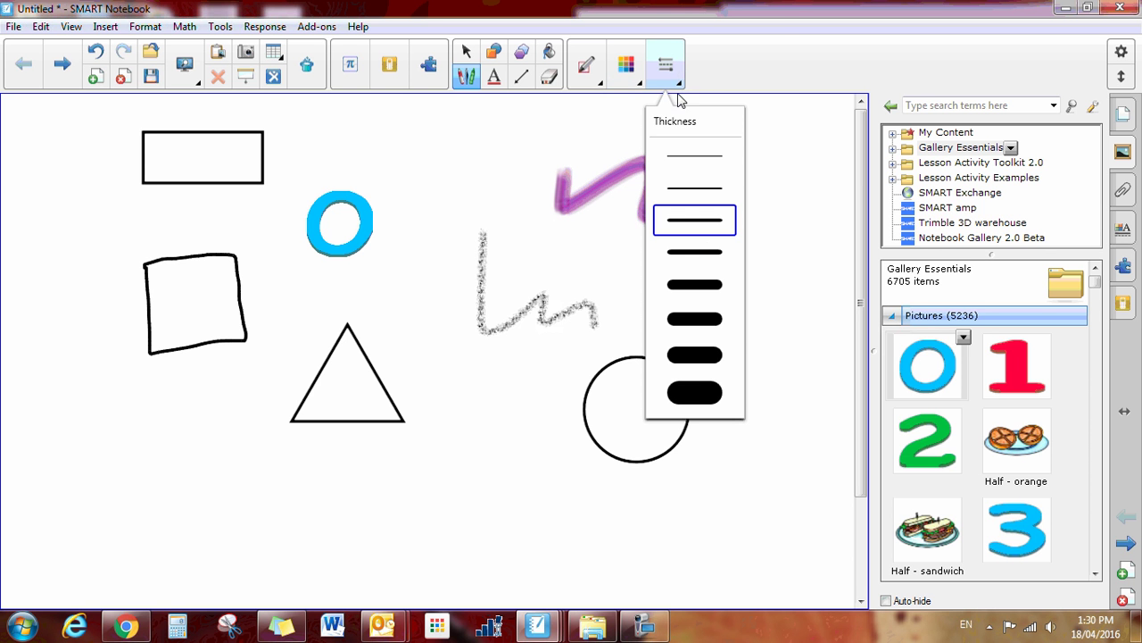
left_click(703, 285)
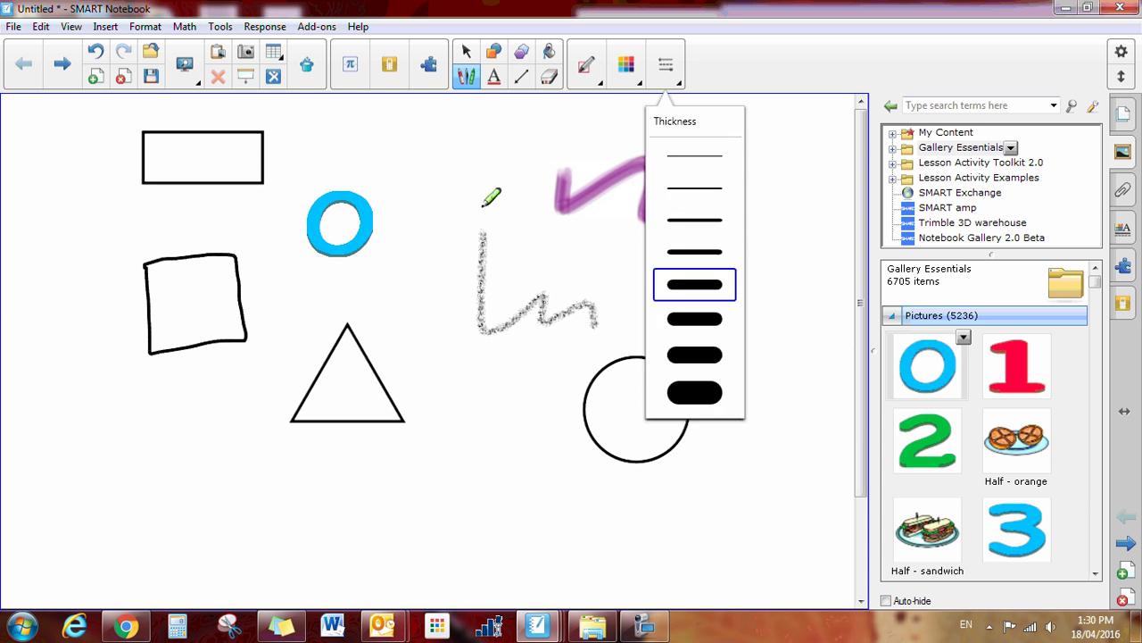
left_click_drag(480, 204, 610, 319)
Step: Change the line color to red and draw a thick U-shaped stroke below the purple one
left_click(626, 66)
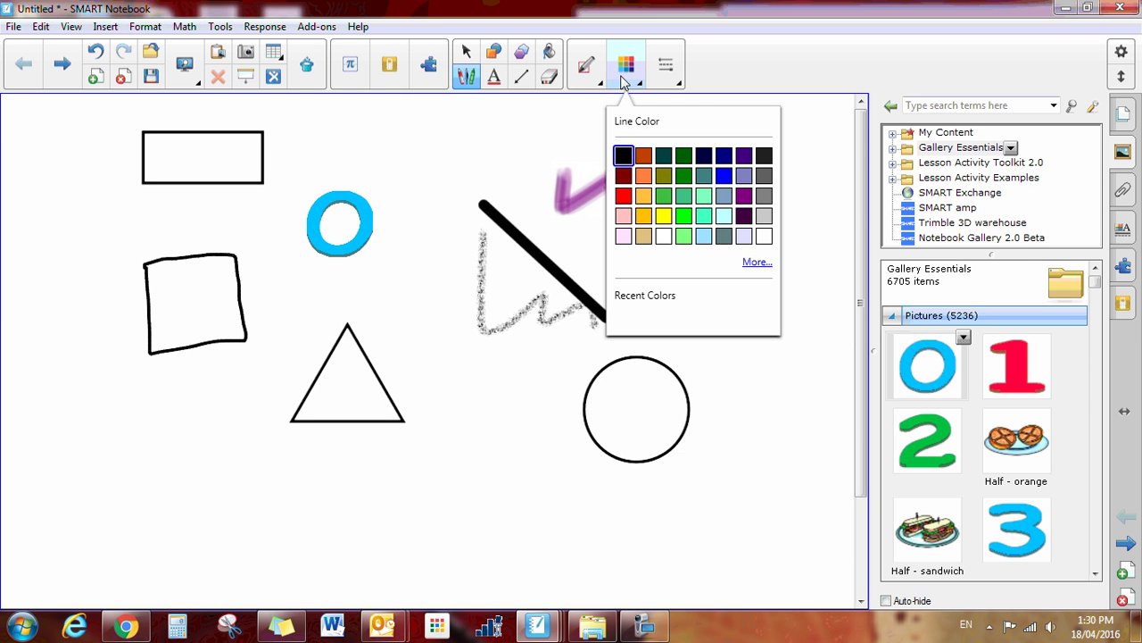
left_click(623, 196)
mouse_move(586, 241)
left_mouse_down()
mouse_move(665, 341)
mouse_move(714, 292)
left_mouse_up()
Step: Draw two rounded rectangles with the Shapes tool, a small one above the black line and a wider one right of the purple stroke
left_click(589, 79)
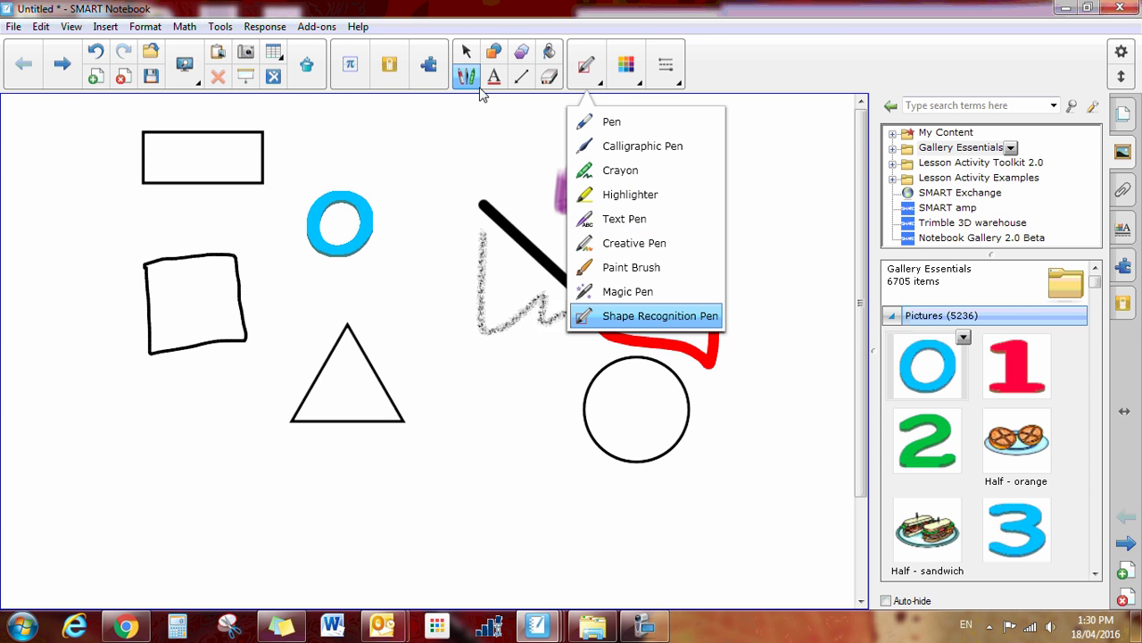
left_click(494, 54)
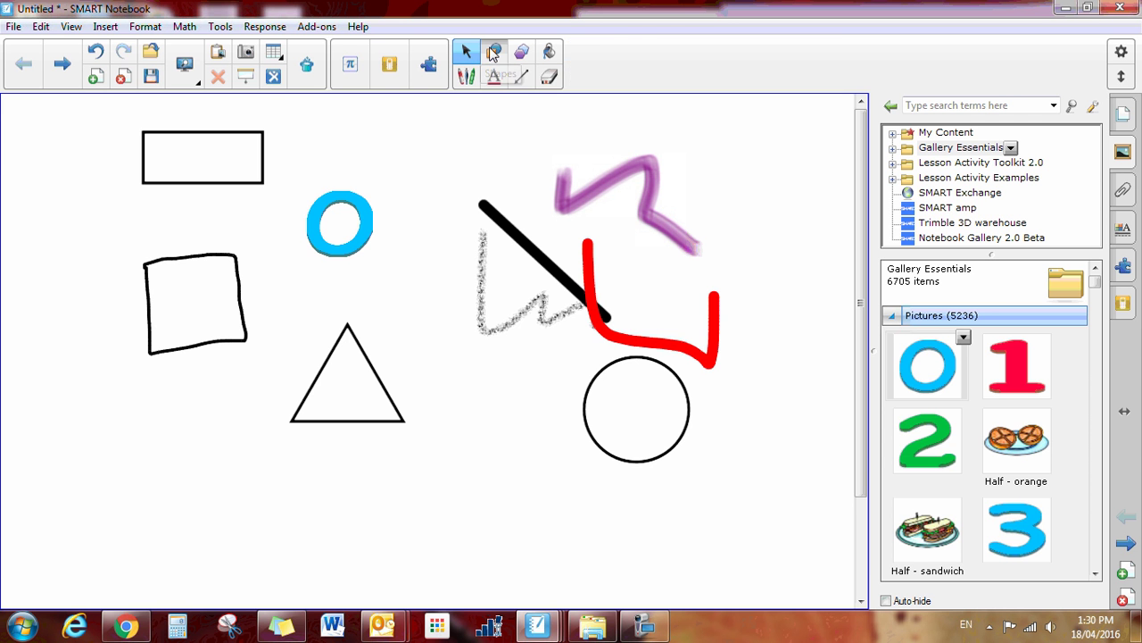
left_click(594, 55)
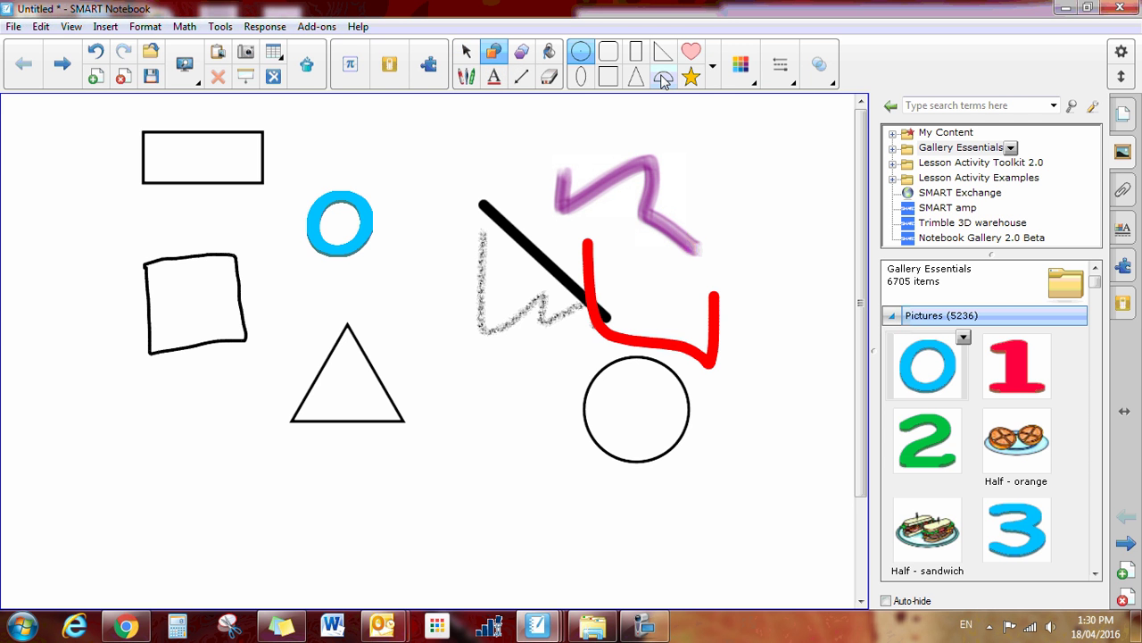
left_click(583, 78)
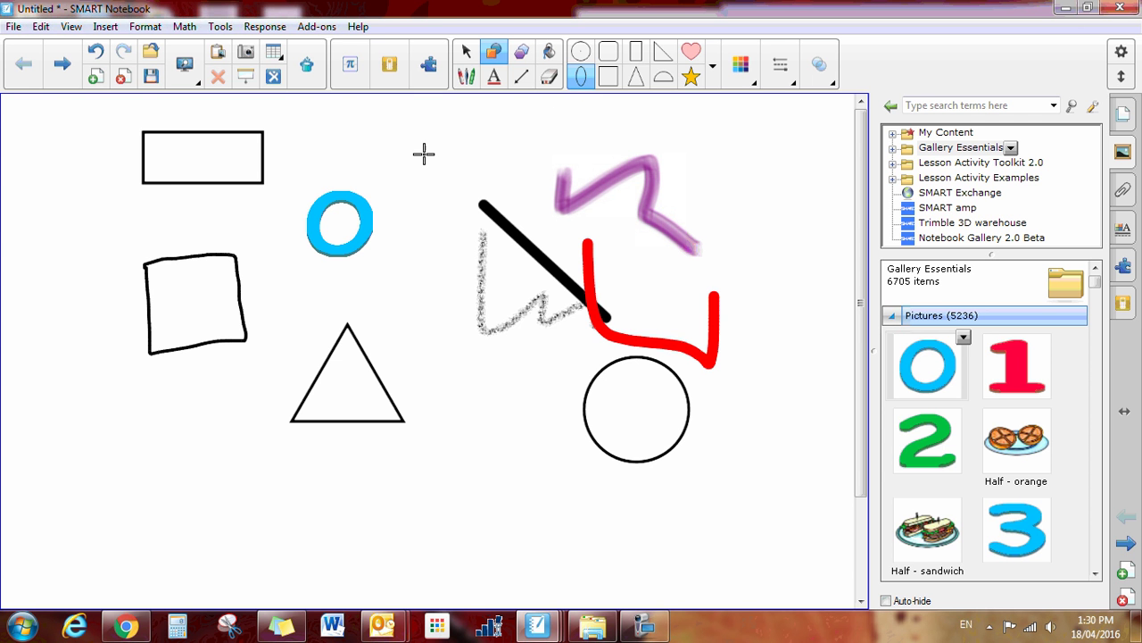
left_click(465, 53)
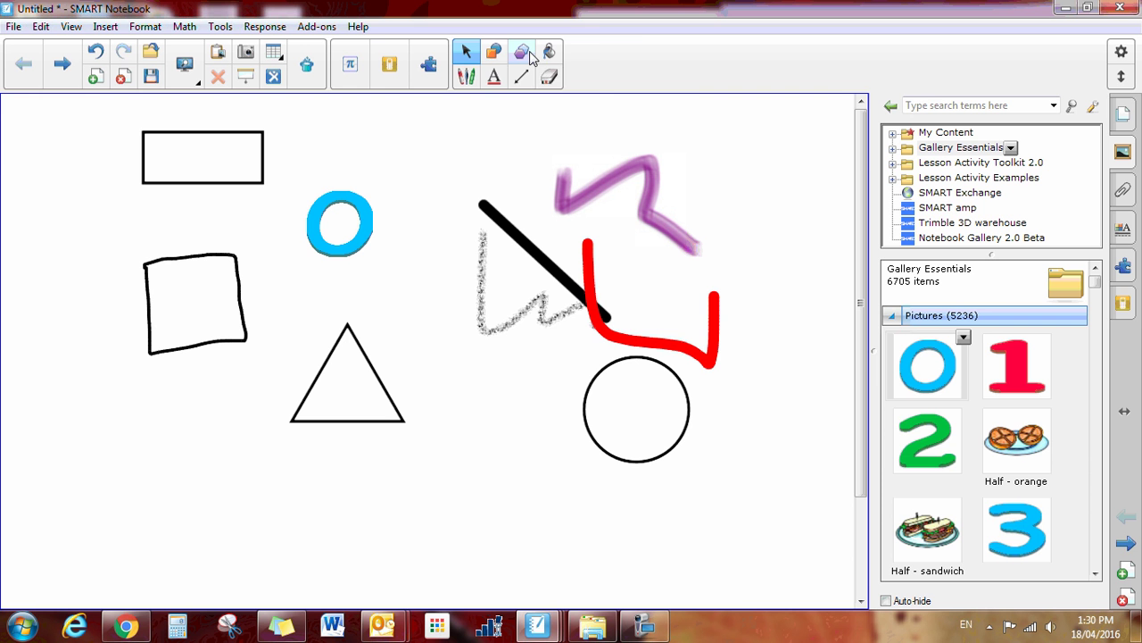
left_click(495, 52)
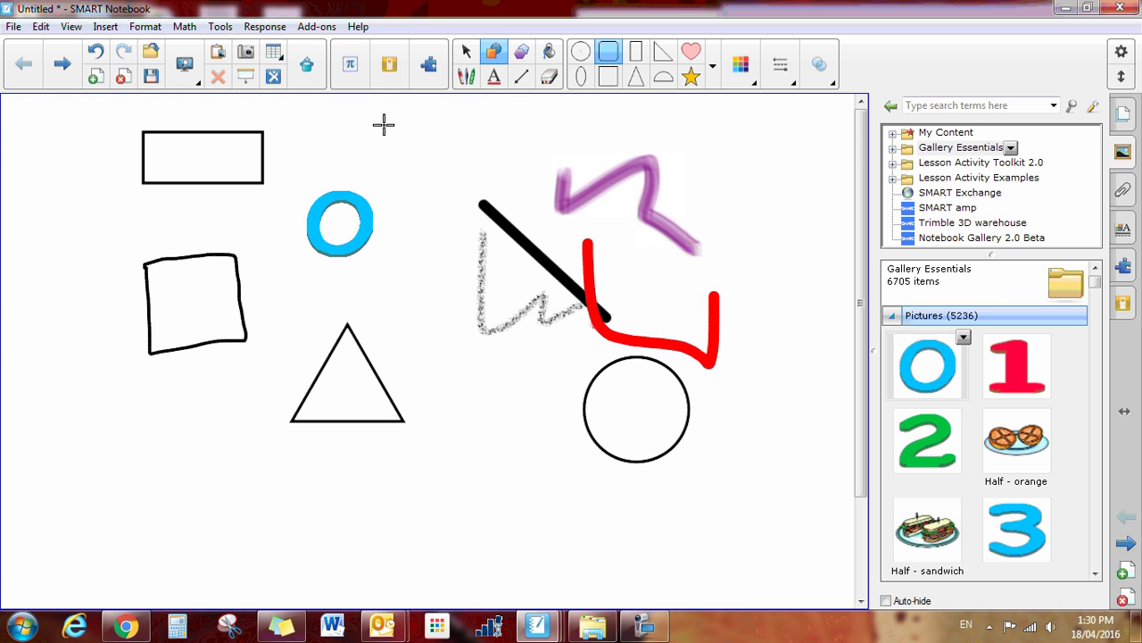
left_click_drag(384, 125, 459, 184)
mouse_move(686, 139)
left_mouse_down()
mouse_move(703, 189)
mouse_move(823, 184)
mouse_move(815, 232)
mouse_move(829, 204)
left_mouse_up()
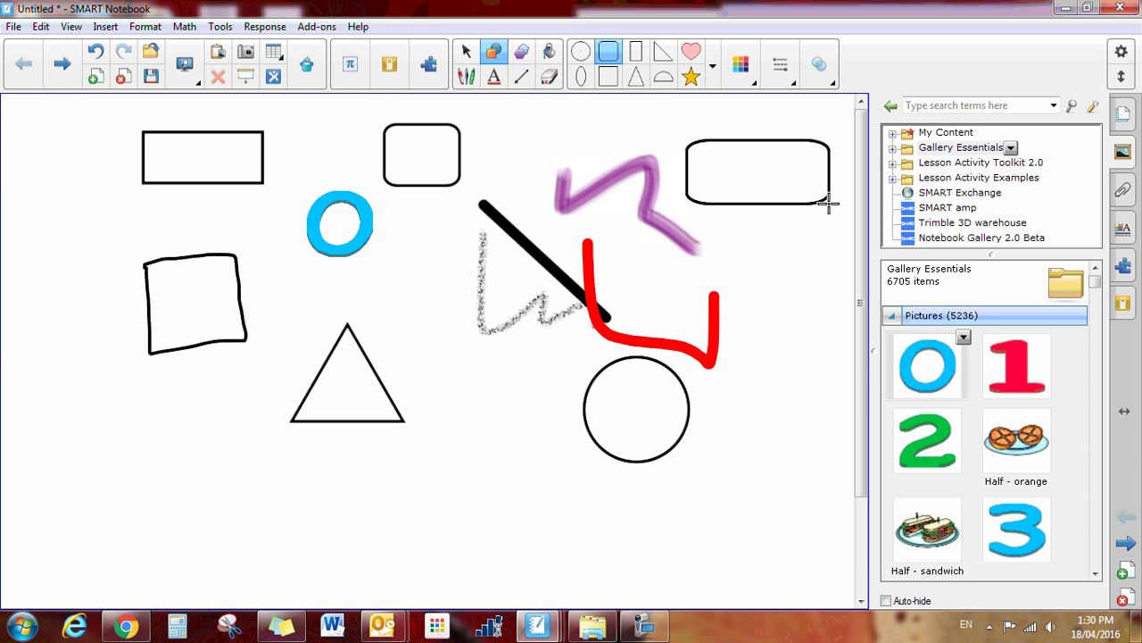
Step: Draw a thought-bubble shape over the crayon stroke, between the triangle and the circle
left_click(715, 69)
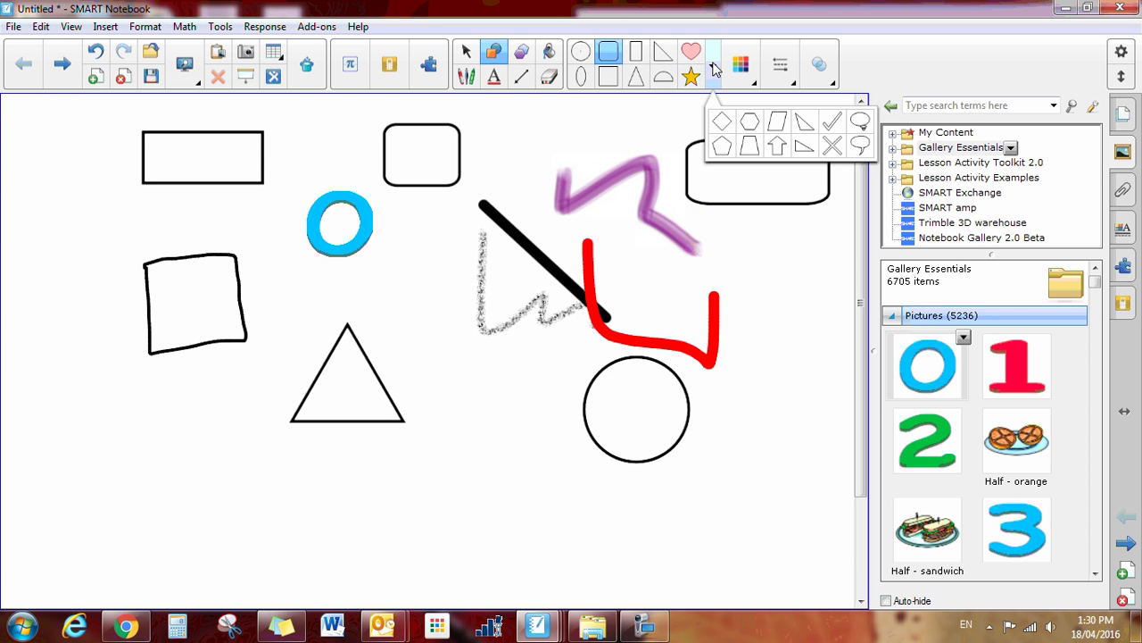
left_click(855, 127)
left_click_drag(429, 274, 577, 428)
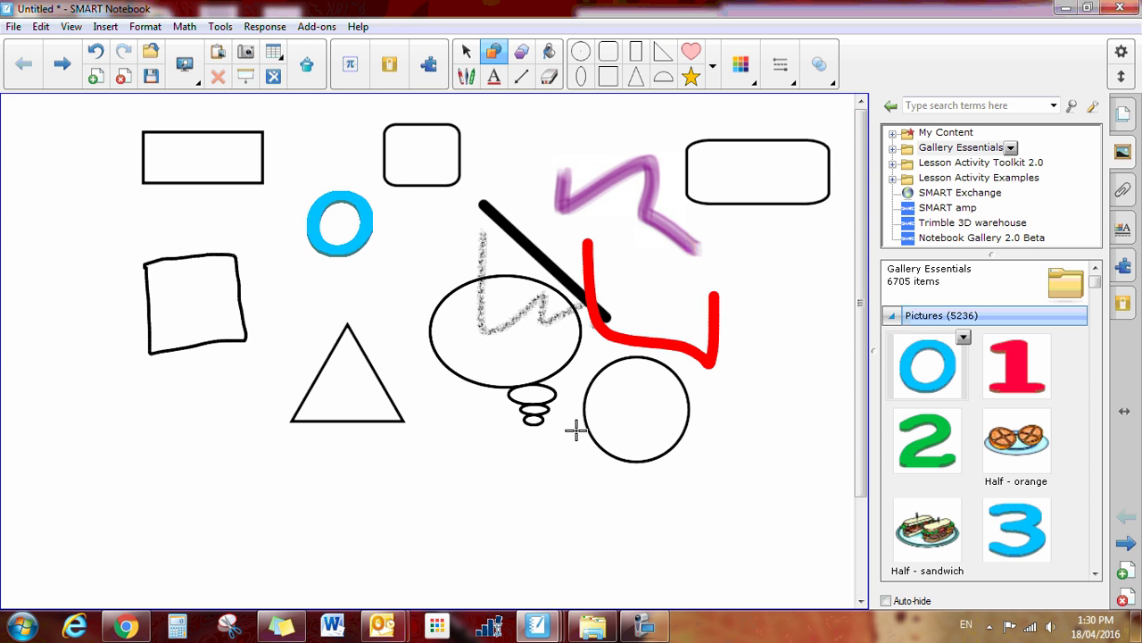
Step: Draw a wide check-mark shape on the page below the hand-drawn square
left_click(716, 70)
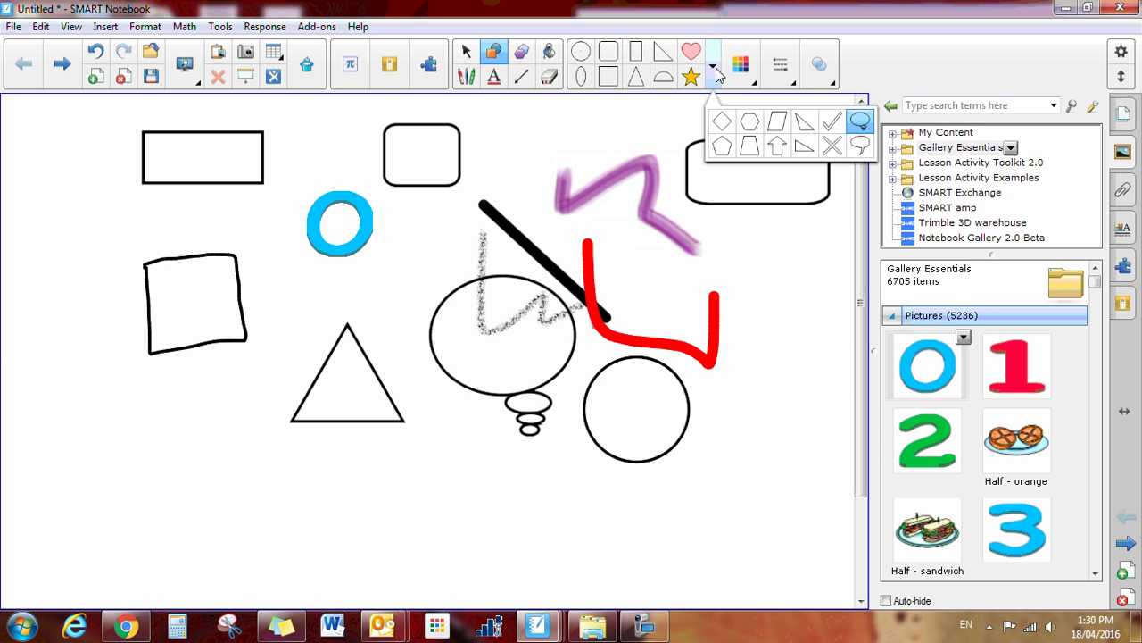
left_click(832, 121)
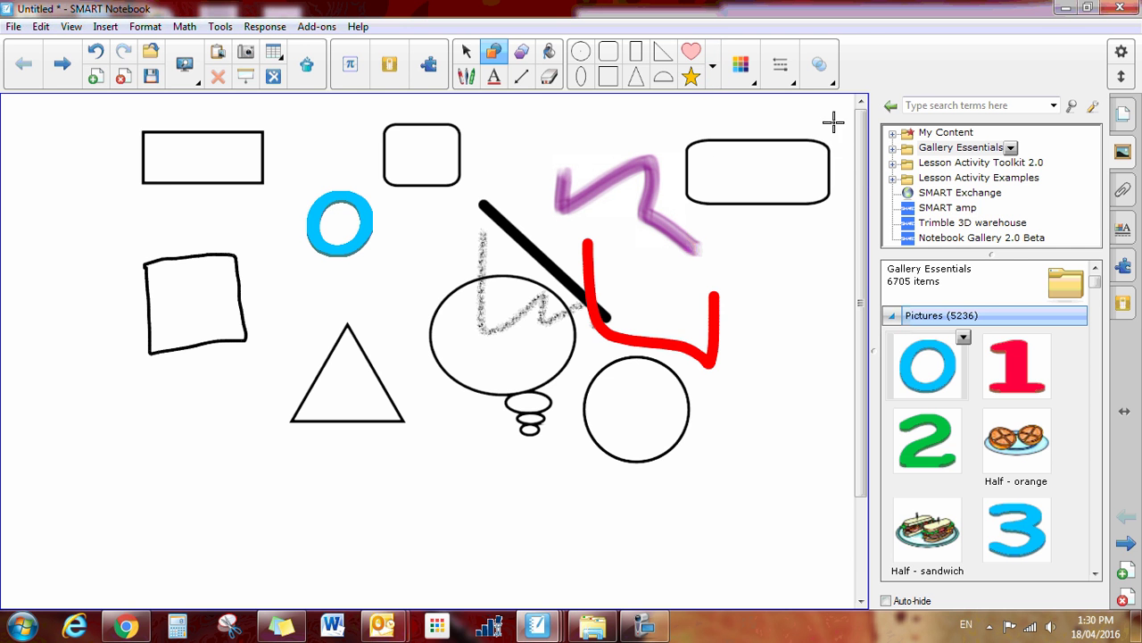
left_click_drag(129, 467, 283, 526)
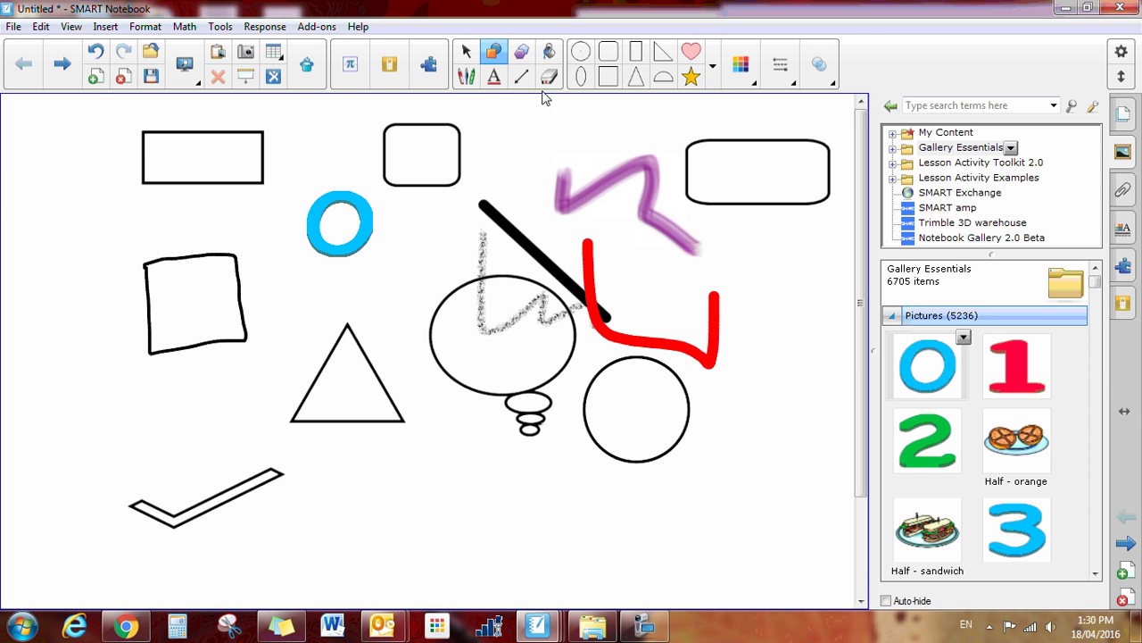
Step: Set the shape fill color to blue and line color to red, and draw a second check mark beside the first
left_click(716, 70)
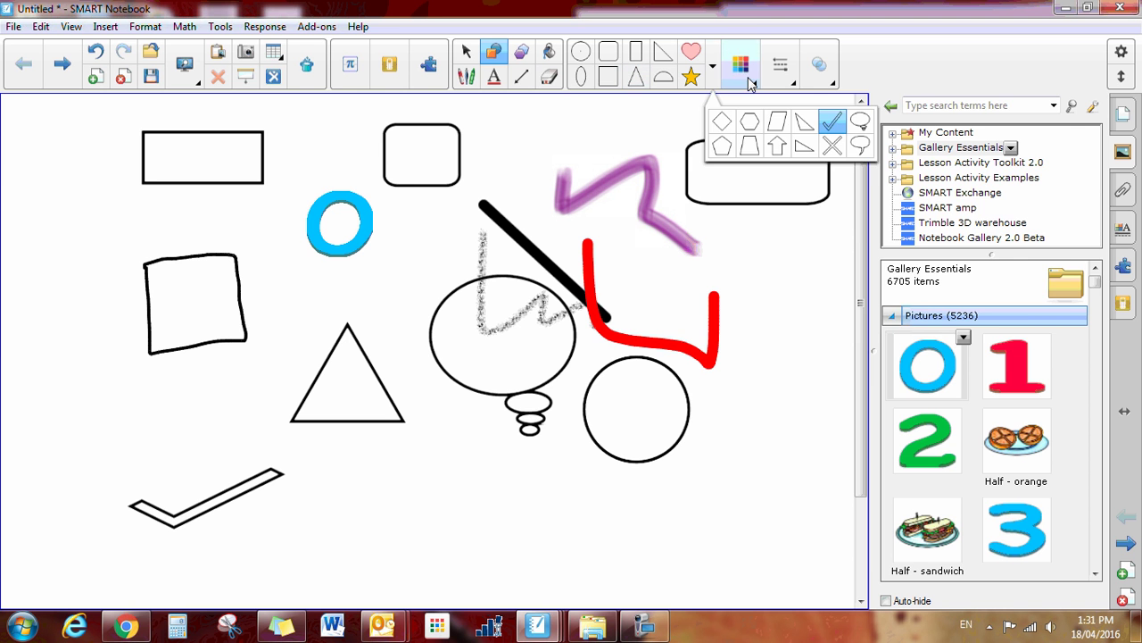
left_click(749, 84)
left_click(749, 84)
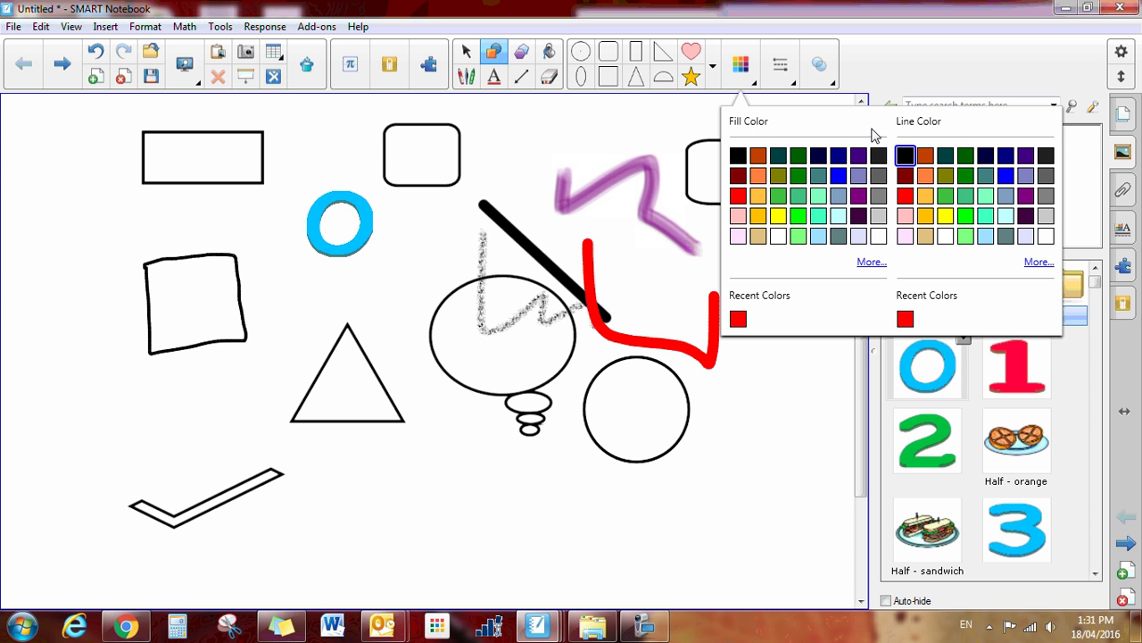
left_click(839, 176)
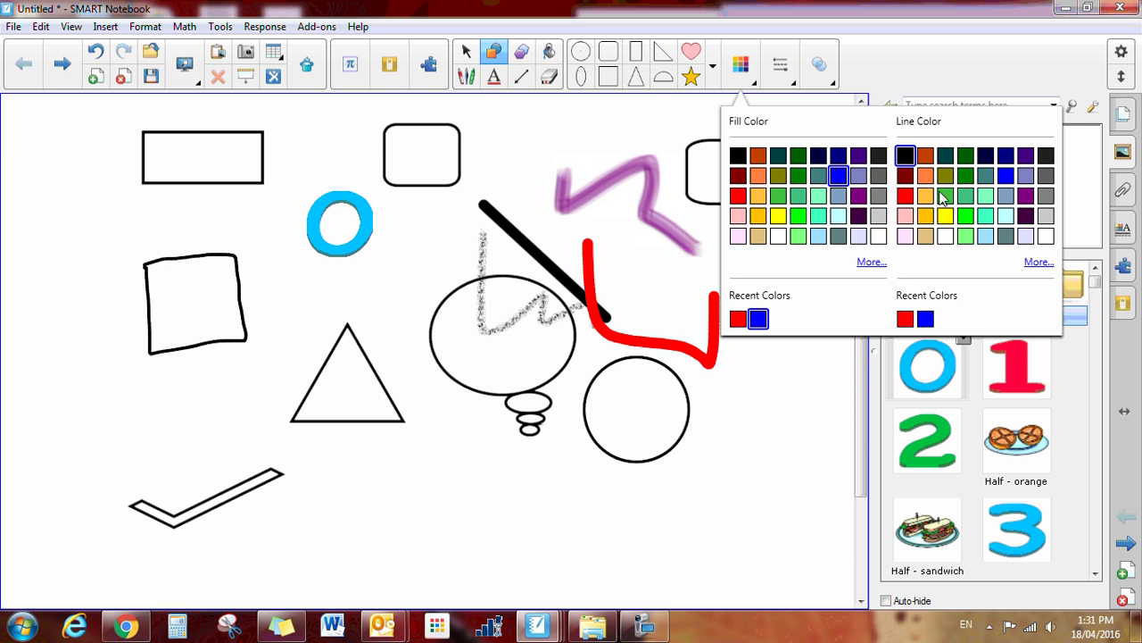
left_click(904, 195)
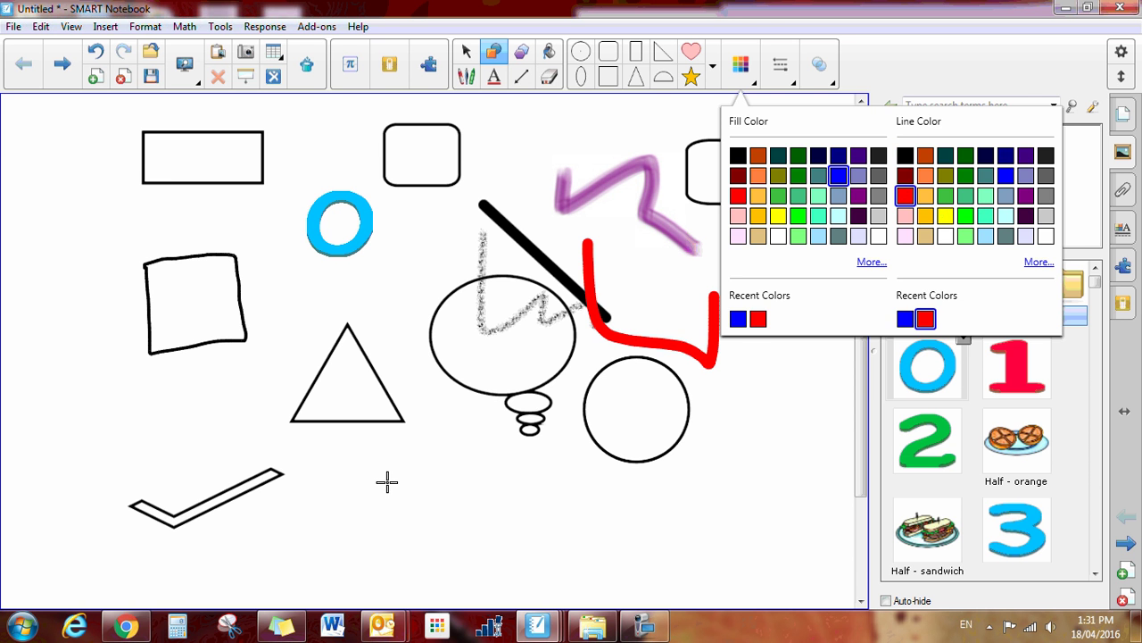
left_click_drag(387, 479, 537, 557)
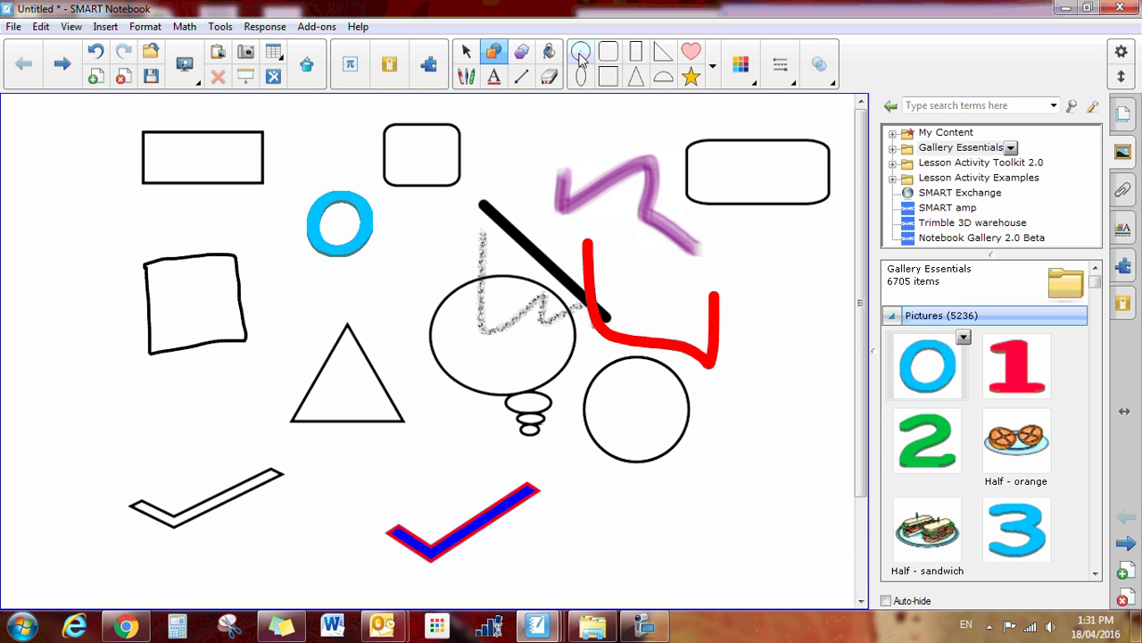
Step: Draw a smaller circle to the right of the existing circle and a tall, narrow ellipse below it
mouse_move(783, 368)
left_mouse_down()
mouse_move(821, 409)
mouse_move(812, 398)
left_mouse_up()
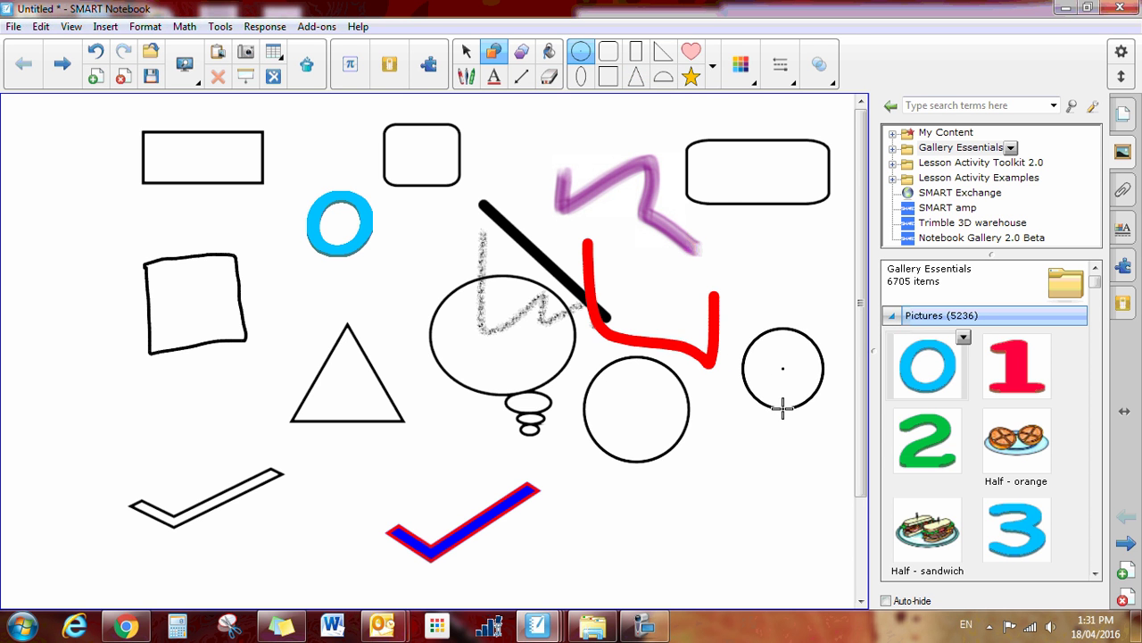
left_click(581, 77)
left_click_drag(730, 430, 793, 564)
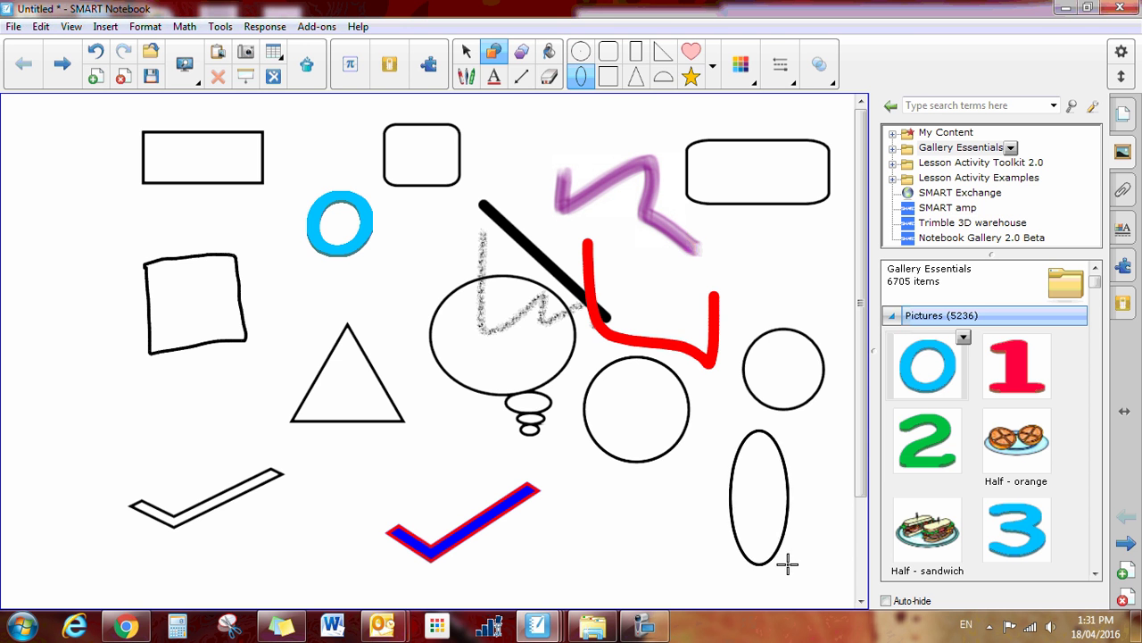
Step: Add the text "HI" in Baskerville Old Face, size 18, below the wide rounded rectangle
left_click(494, 77)
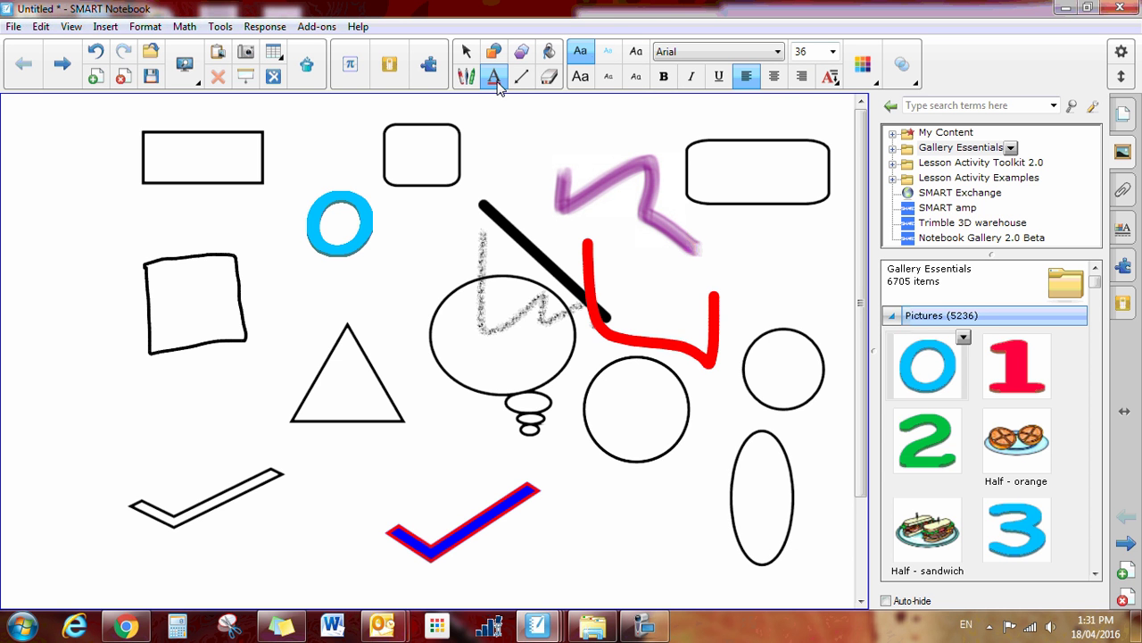
left_click(755, 56)
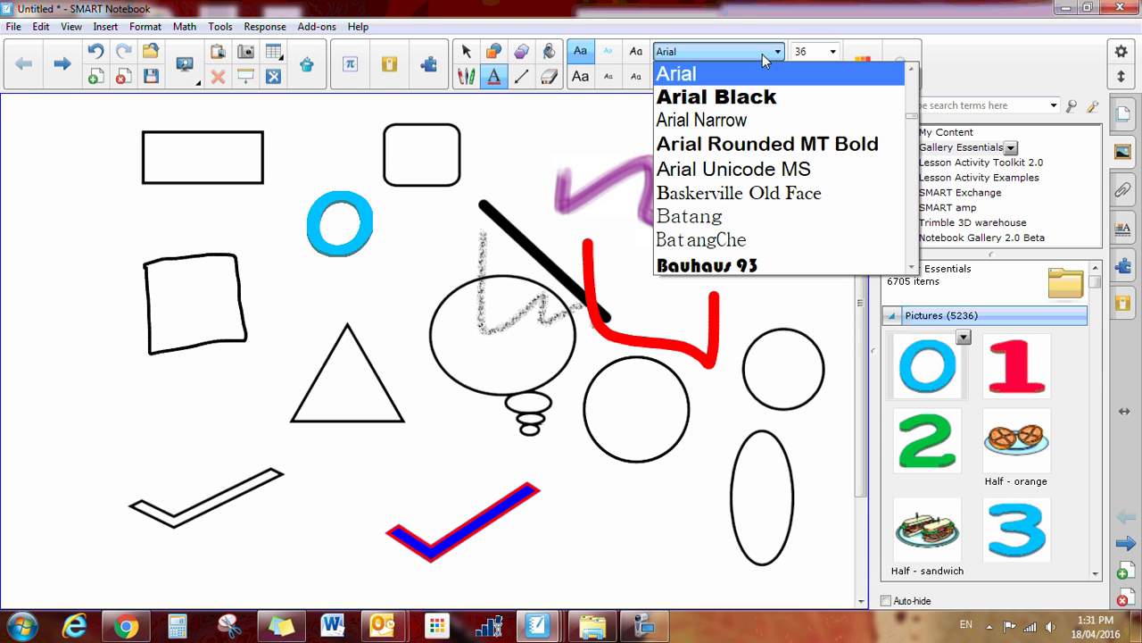
left_click(695, 193)
left_click(833, 51)
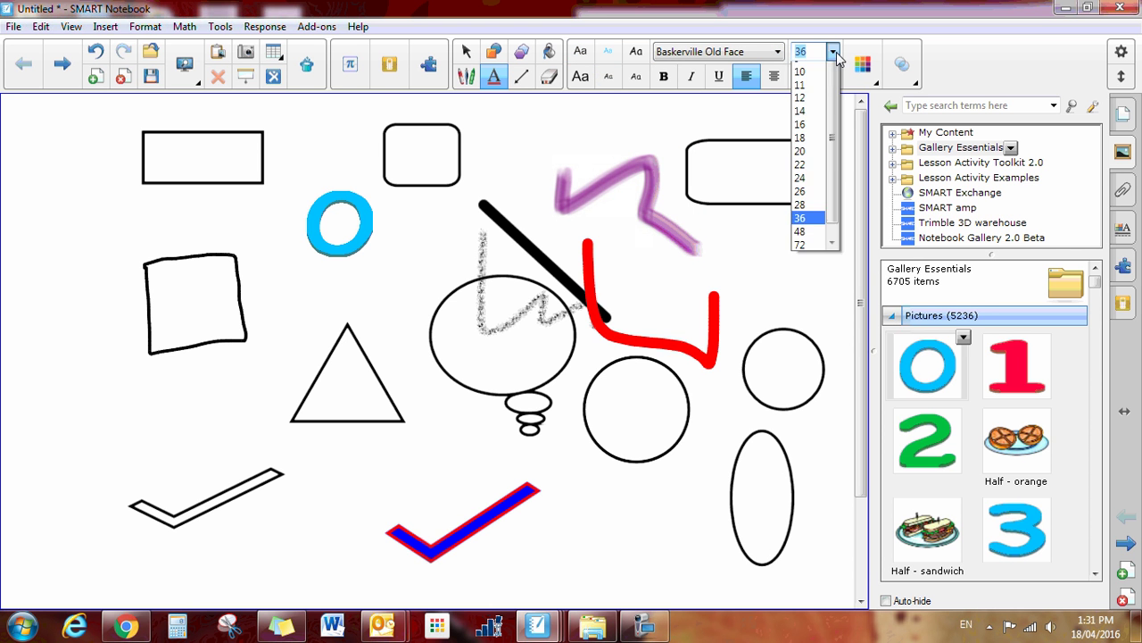
left_click(801, 169)
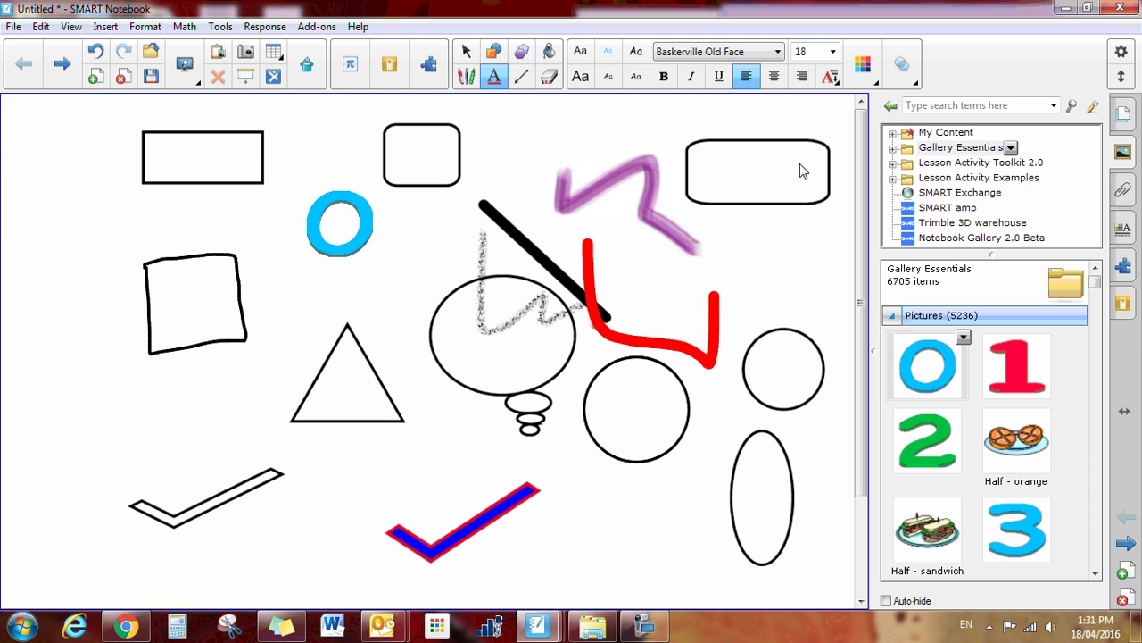
left_click(731, 270)
type("HI")
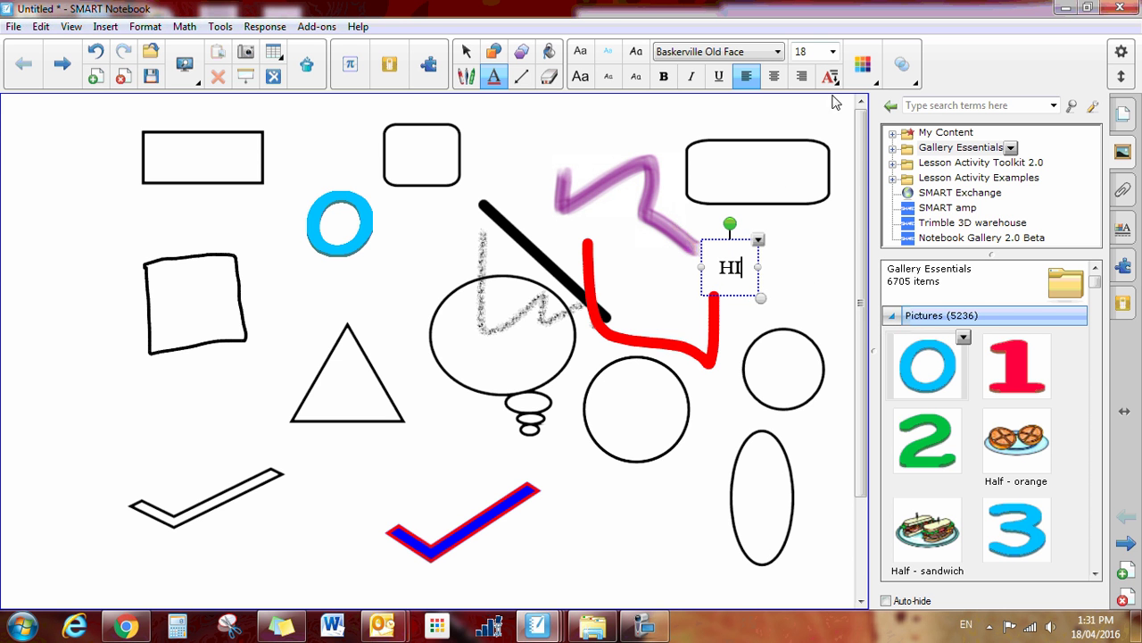
Step: Try to set the text color to green, and add the text "Hi" between the plain rectangle and the hand-drawn square
left_click(862, 64)
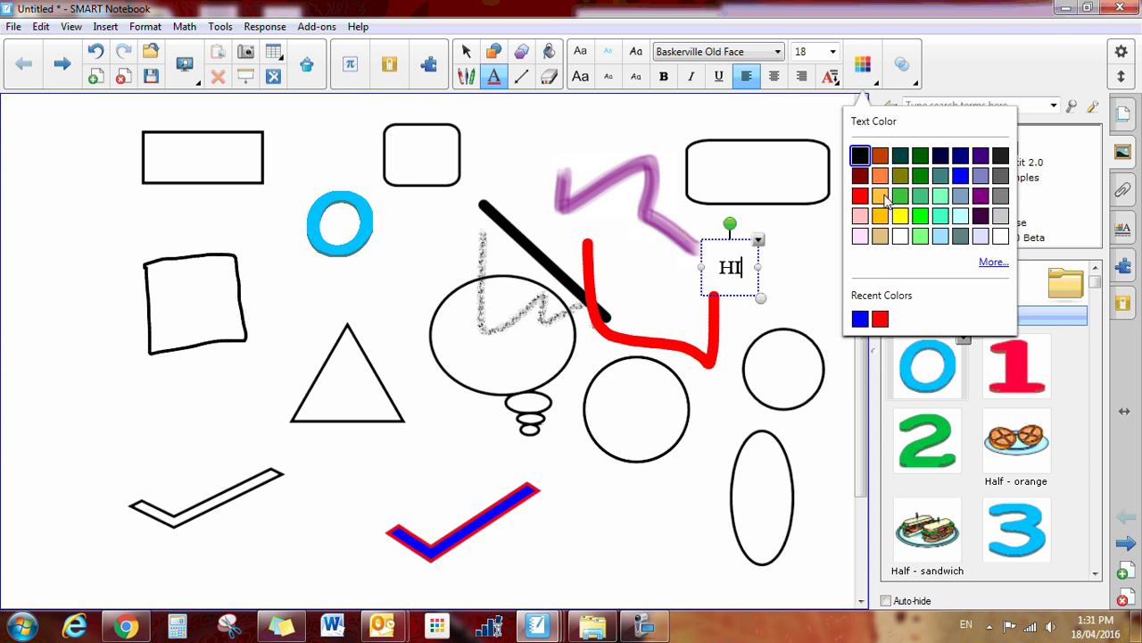
left_click(900, 196)
left_click(241, 214)
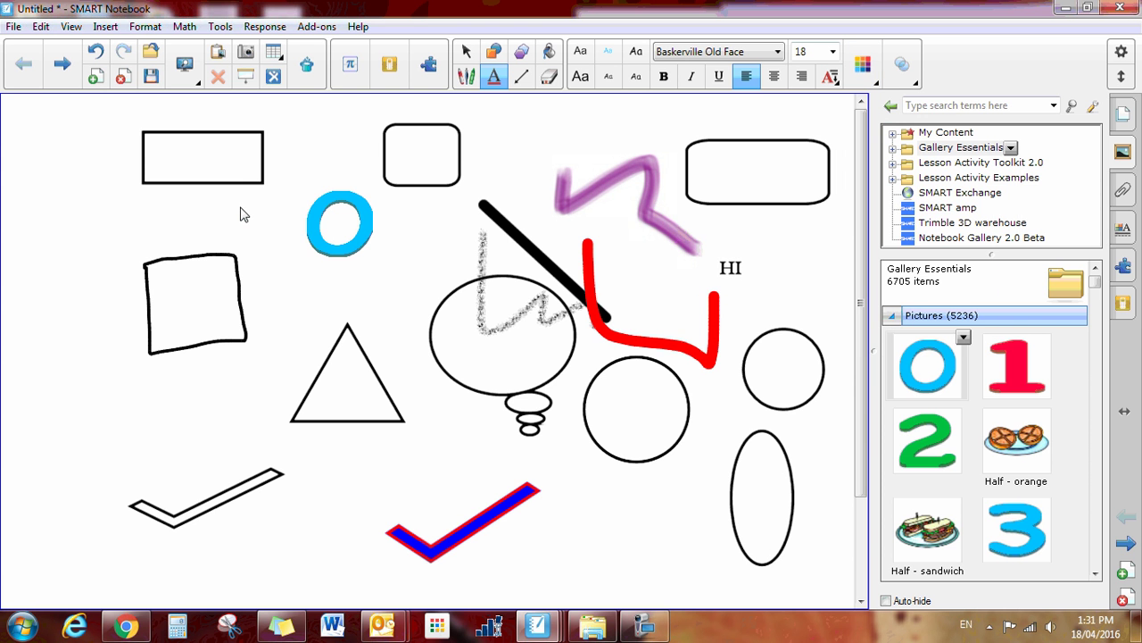
left_click(241, 215)
type("Hi")
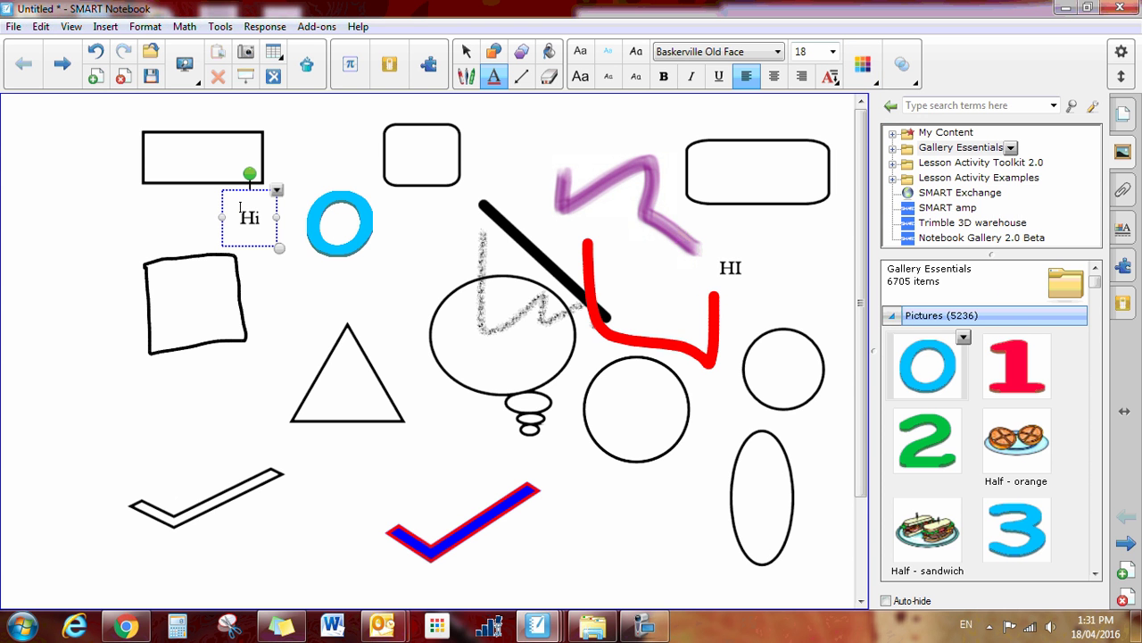
Step: Try out the transparency setting on the "Hi" text
left_click(863, 70)
left_click(897, 79)
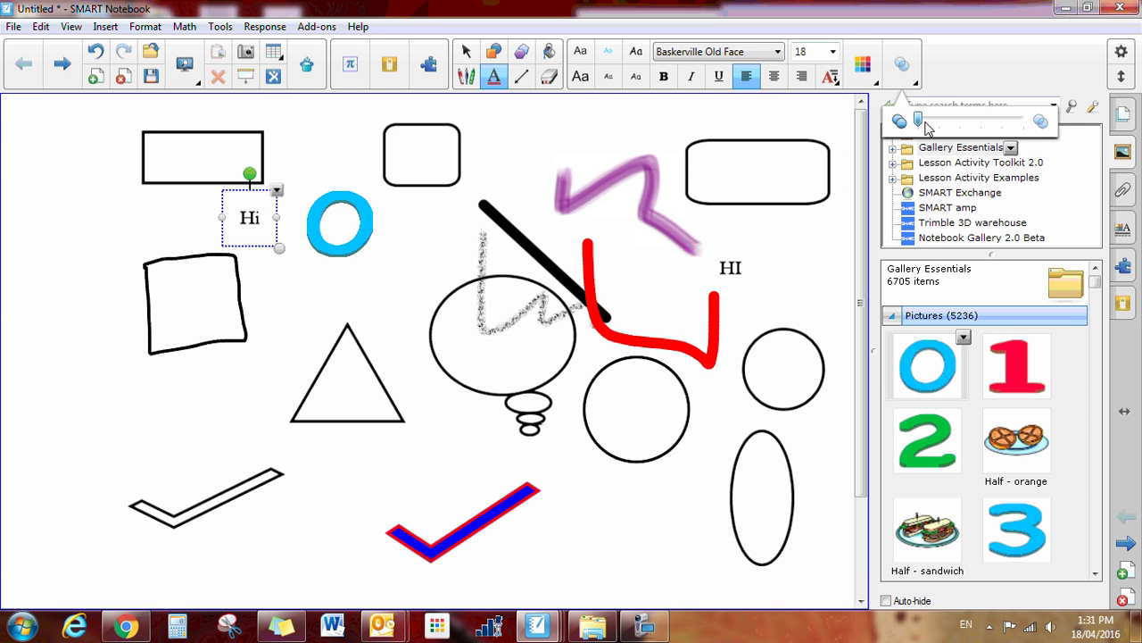
left_click(928, 127)
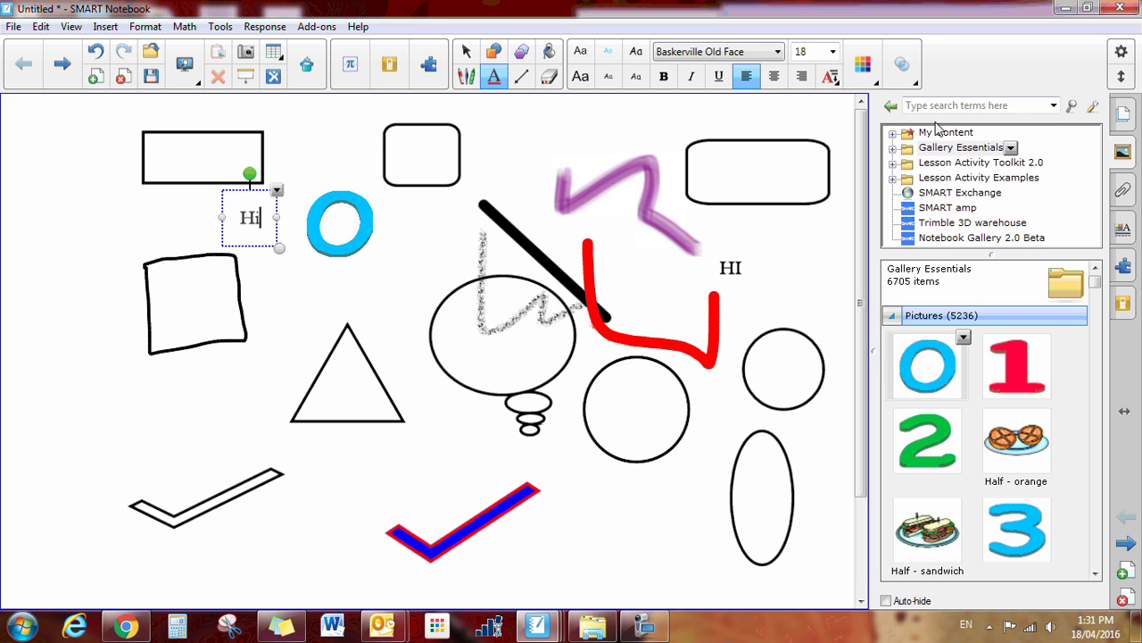
left_click(902, 64)
mouse_move(939, 121)
left_mouse_down()
mouse_move(1018, 131)
mouse_move(921, 130)
left_mouse_up()
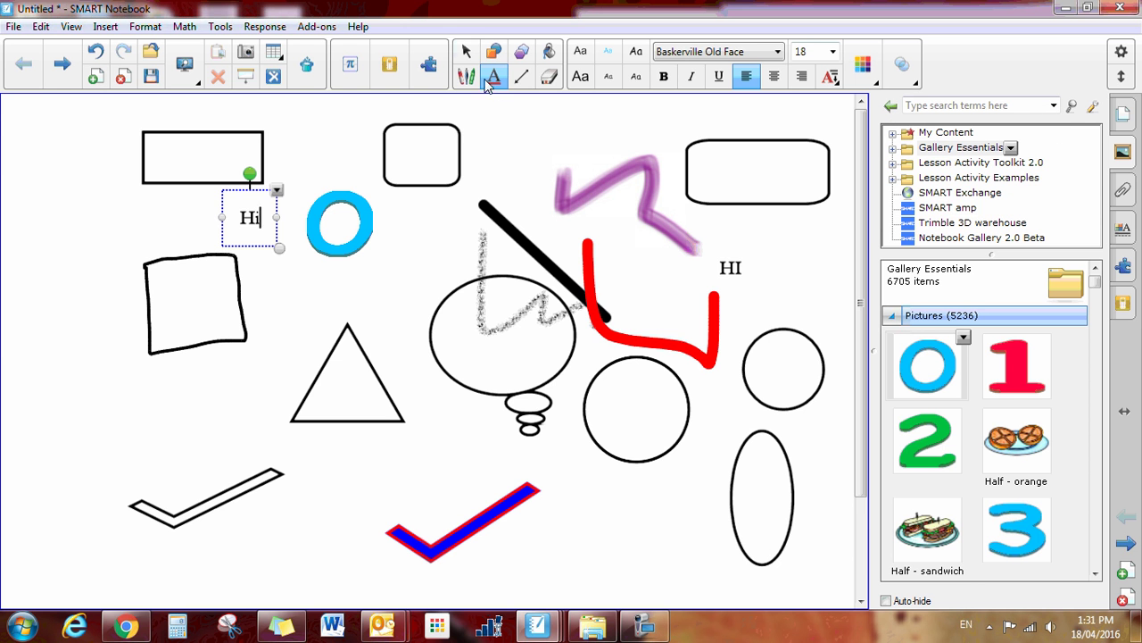